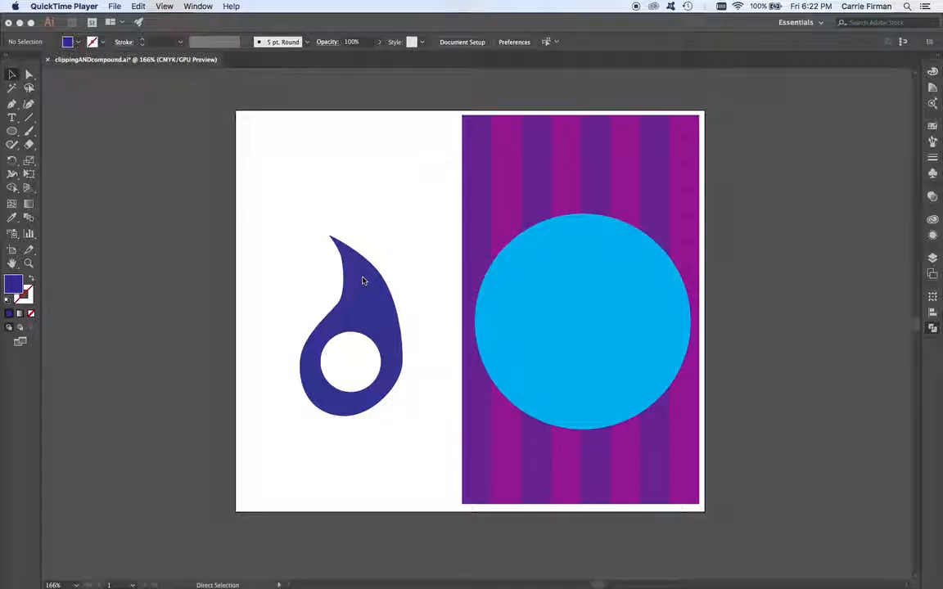
Step: Select the drop-shaped compound path, drag it over the striped panel's edge and bring it to the front
{"action": "left_click", "coordinate": [375, 293]}
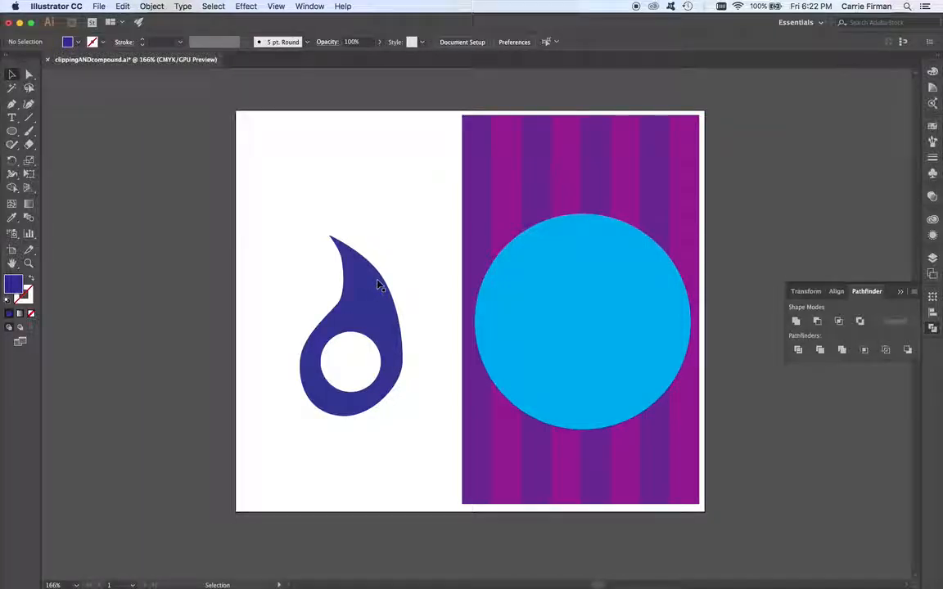
{"action": "mouse_move", "coordinate": [378, 285]}
{"action": "left_mouse_down"}
{"action": "mouse_move", "coordinate": [355, 305]}
{"action": "mouse_move", "coordinate": [367, 300]}
{"action": "left_mouse_up"}
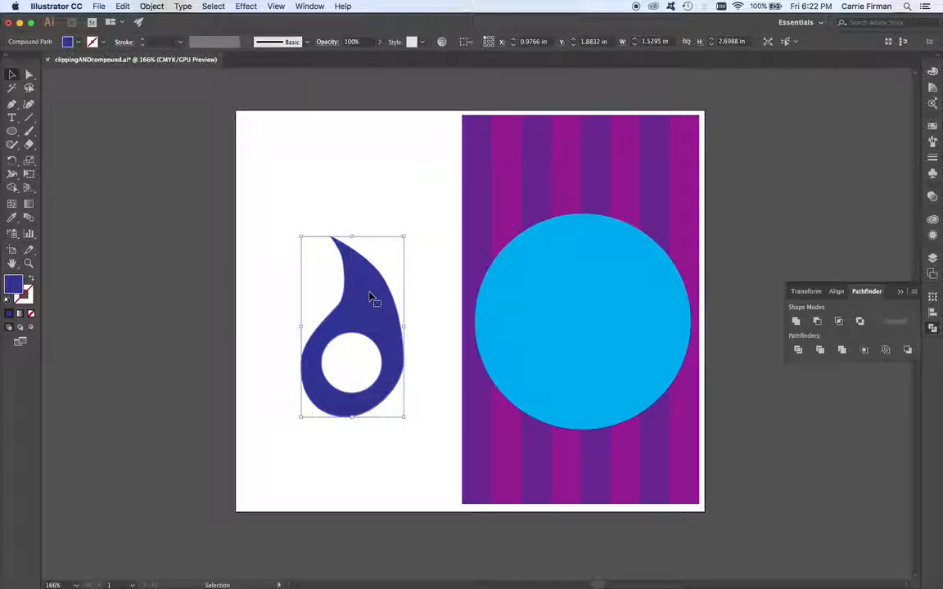
{"action": "left_click_drag", "start_coordinate": [370, 296], "coordinate": [470, 233]}
{"action": "key", "text": "super+shift+bracketright"}
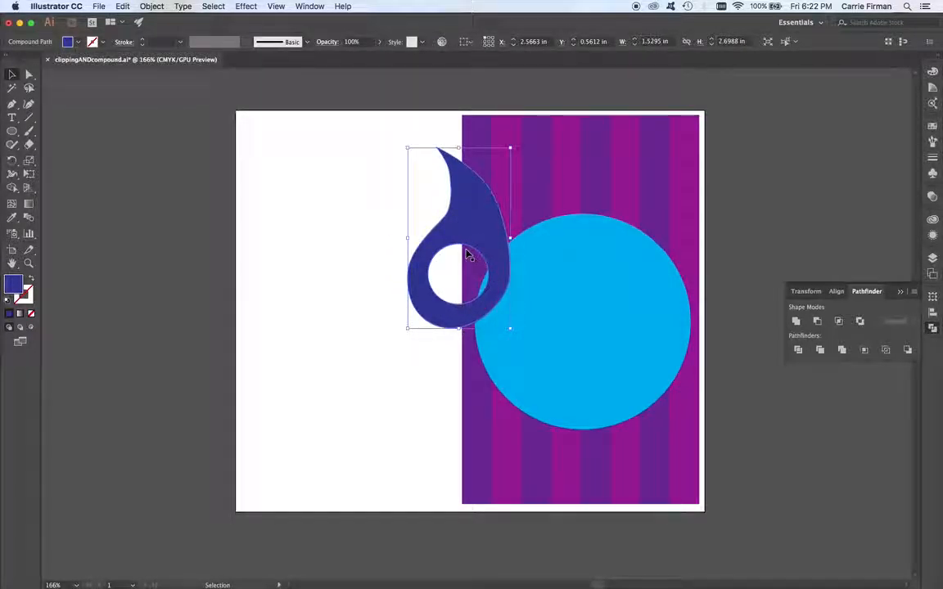
Step: Move the drop shape back onto the white area, slightly higher than its original position
{"action": "left_click_drag", "start_coordinate": [471, 225], "coordinate": [357, 231]}
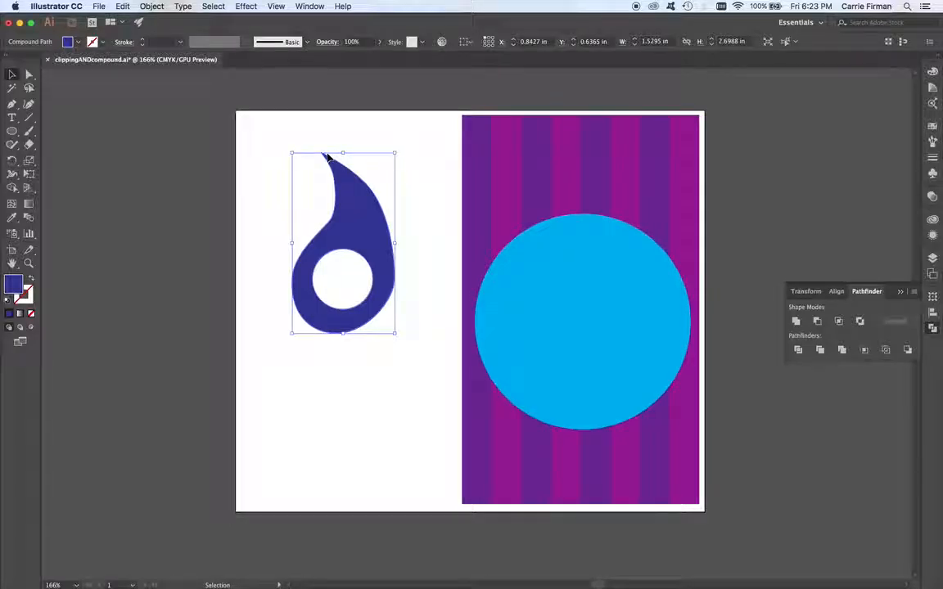
{"action": "mouse_move", "coordinate": [357, 230]}
{"action": "left_mouse_down"}
{"action": "mouse_move", "coordinate": [486, 227]}
{"action": "mouse_move", "coordinate": [361, 225]}
{"action": "left_mouse_up"}
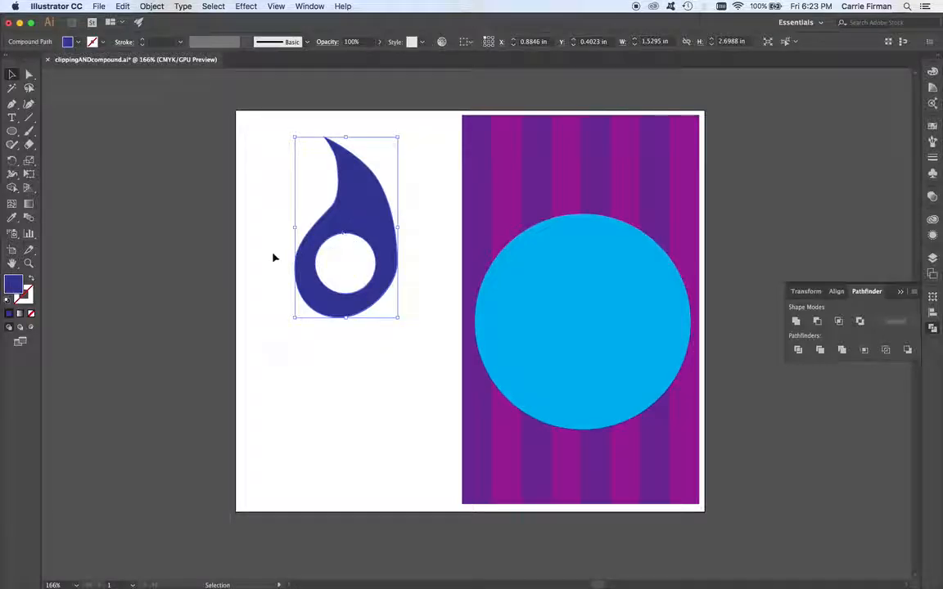
Step: Draw a closed mask-like blob about 2.7 by 2.2 in with the Pen tool below the drop shape
{"action": "left_click", "coordinate": [11, 104]}
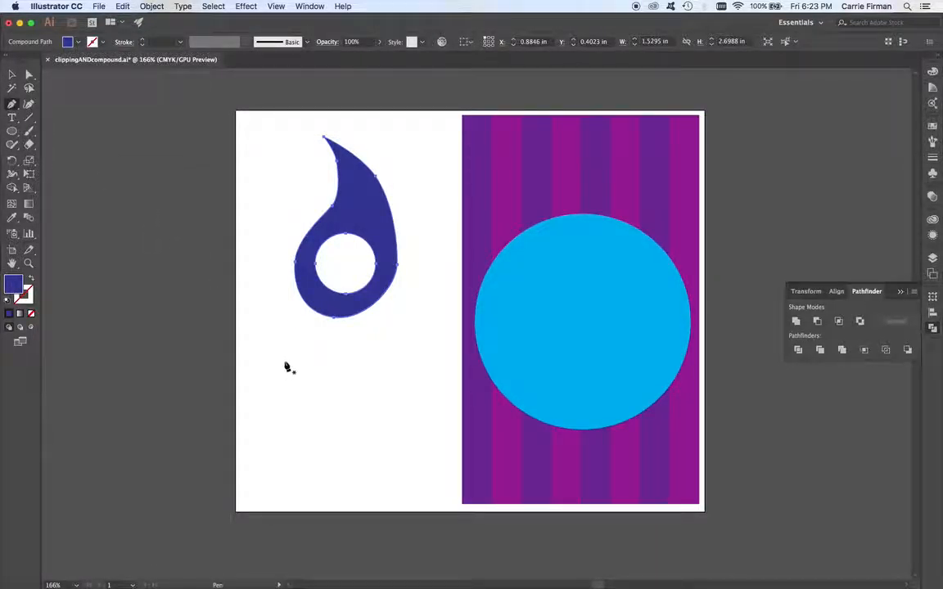
{"action": "left_click_drag", "start_coordinate": [285, 354], "coordinate": [281, 363]}
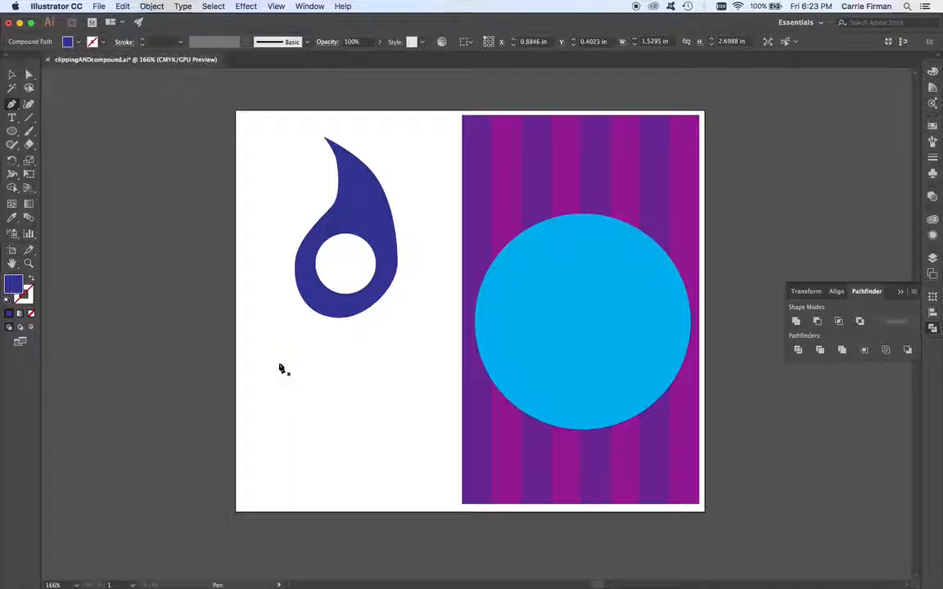
{"action": "left_click_drag", "start_coordinate": [270, 421], "coordinate": [292, 445]}
{"action": "left_click_drag", "start_coordinate": [351, 423], "coordinate": [372, 427]}
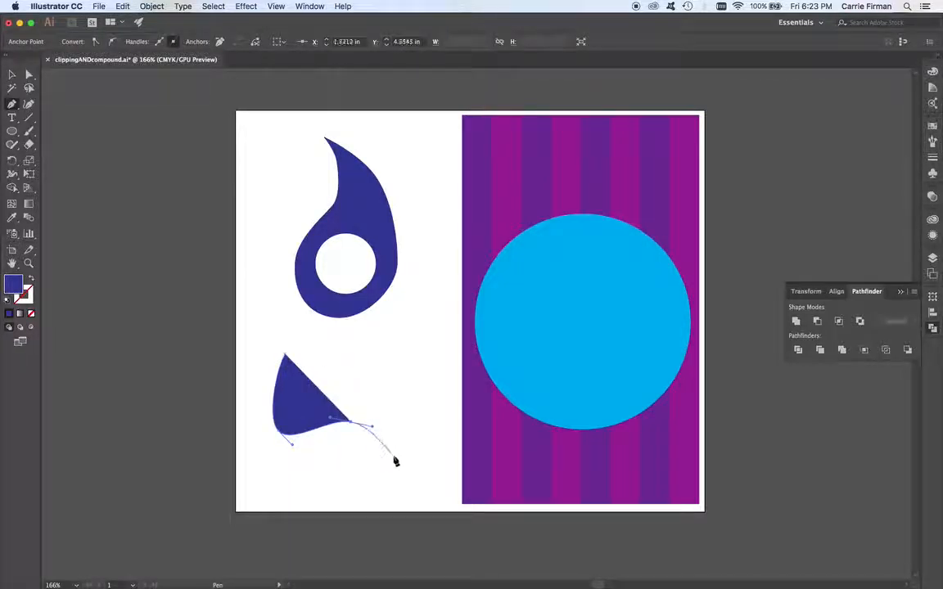
{"action": "left_click_drag", "start_coordinate": [397, 468], "coordinate": [447, 428]}
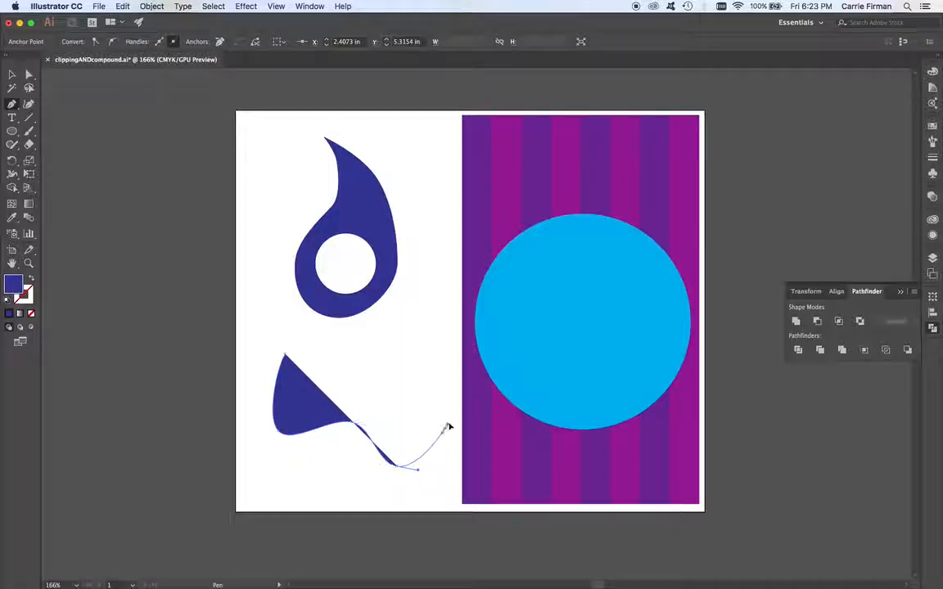
{"action": "left_click", "coordinate": [449, 419]}
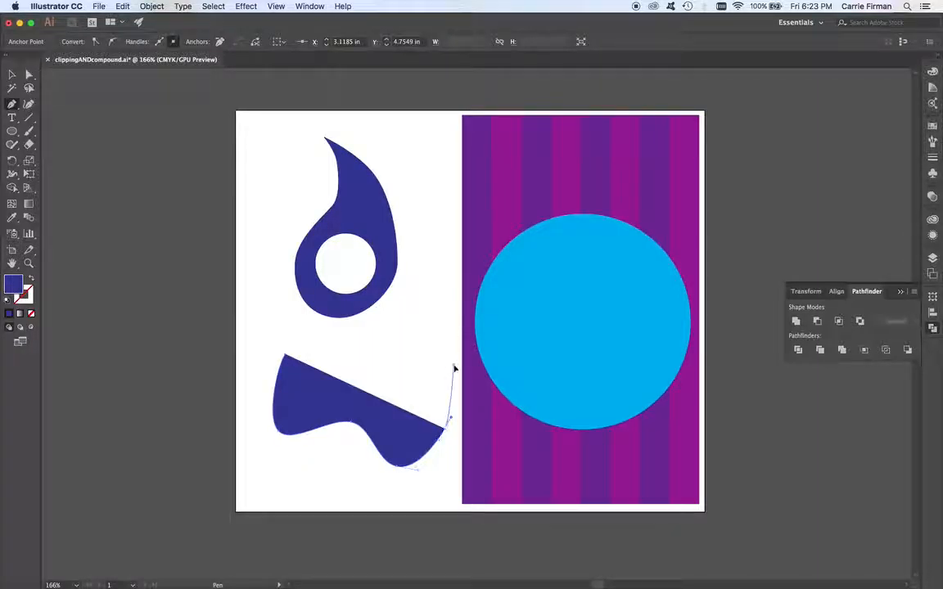
{"action": "left_click_drag", "start_coordinate": [445, 354], "coordinate": [352, 343]}
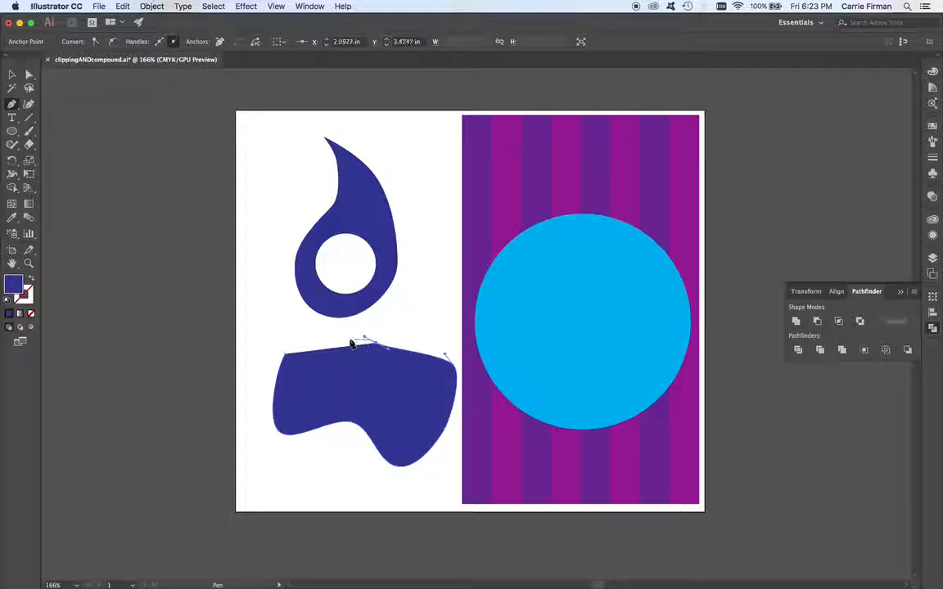
{"action": "left_click", "coordinate": [299, 324]}
{"action": "left_click_drag", "start_coordinate": [275, 427], "coordinate": [266, 417]}
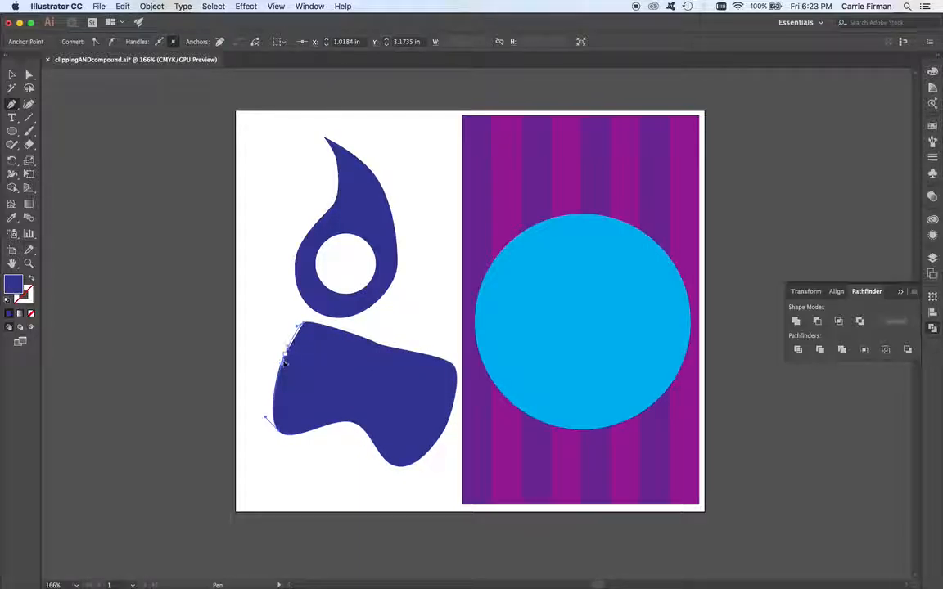
{"action": "left_click", "coordinate": [11, 74]}
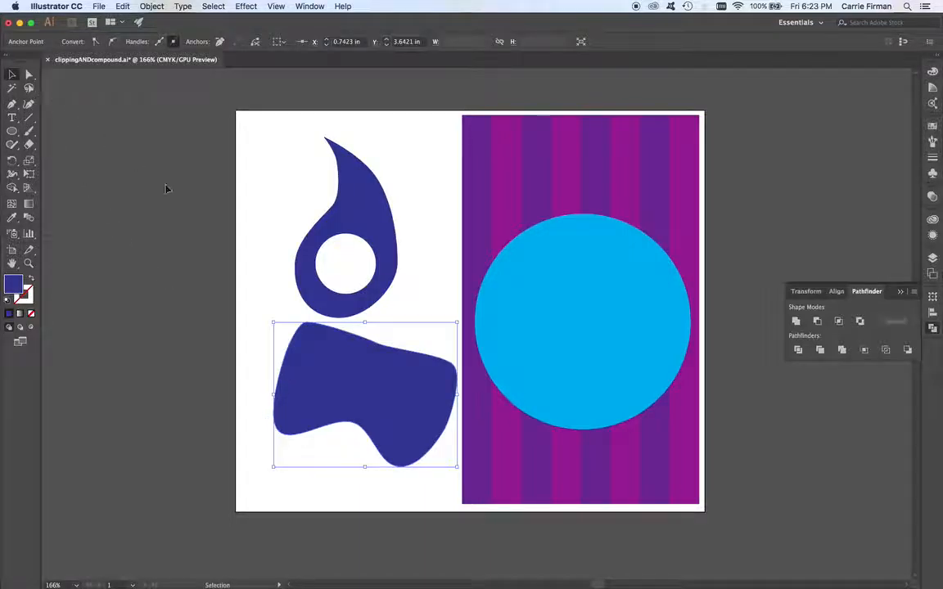
{"action": "left_click_drag", "start_coordinate": [388, 407], "coordinate": [378, 417]}
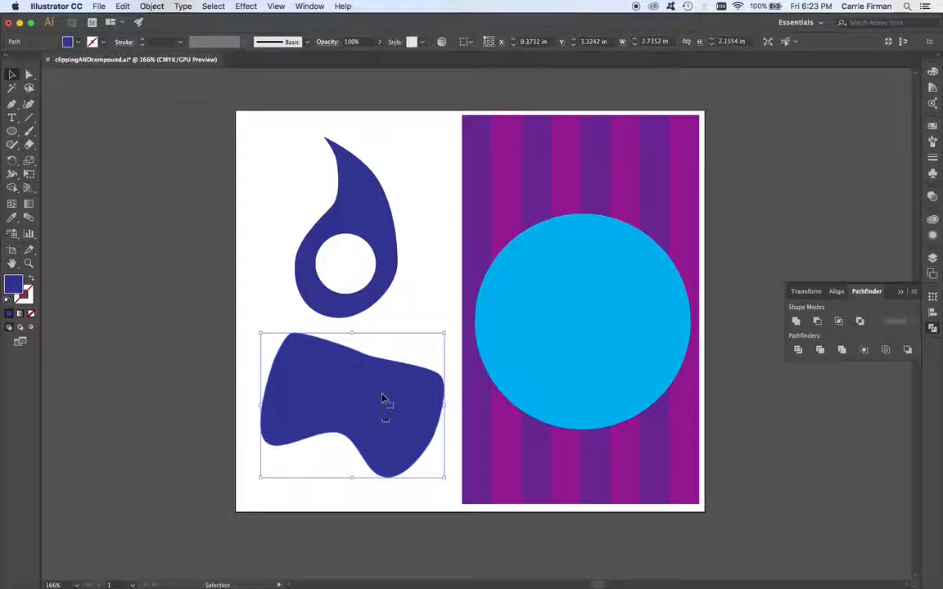
Step: Draw an ellipse about 0.68 by 0.44 in on the blob's upper left and fill it with cyan
{"action": "left_click_drag", "start_coordinate": [11, 132], "coordinate": [54, 161]}
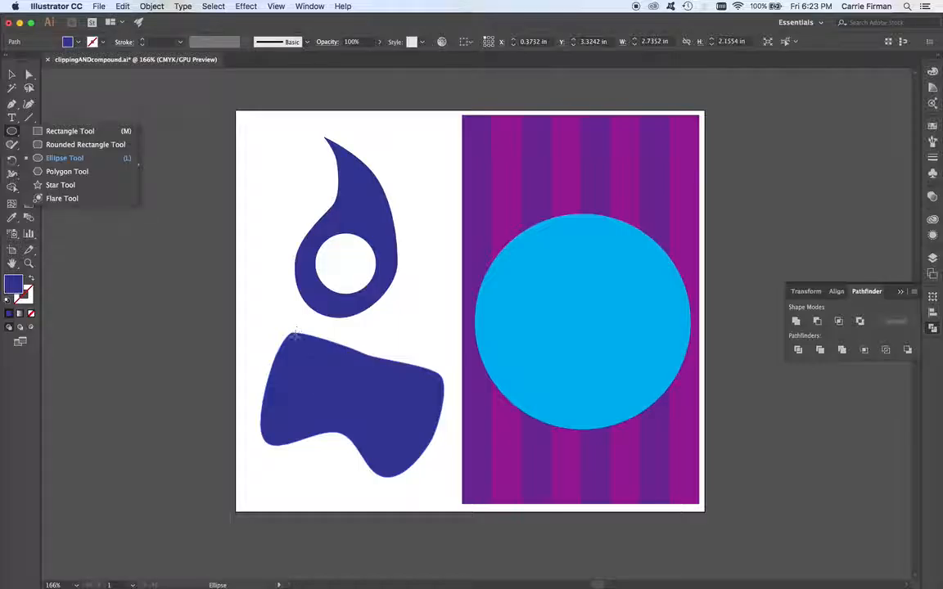
{"action": "left_click_drag", "start_coordinate": [288, 367], "coordinate": [334, 396]}
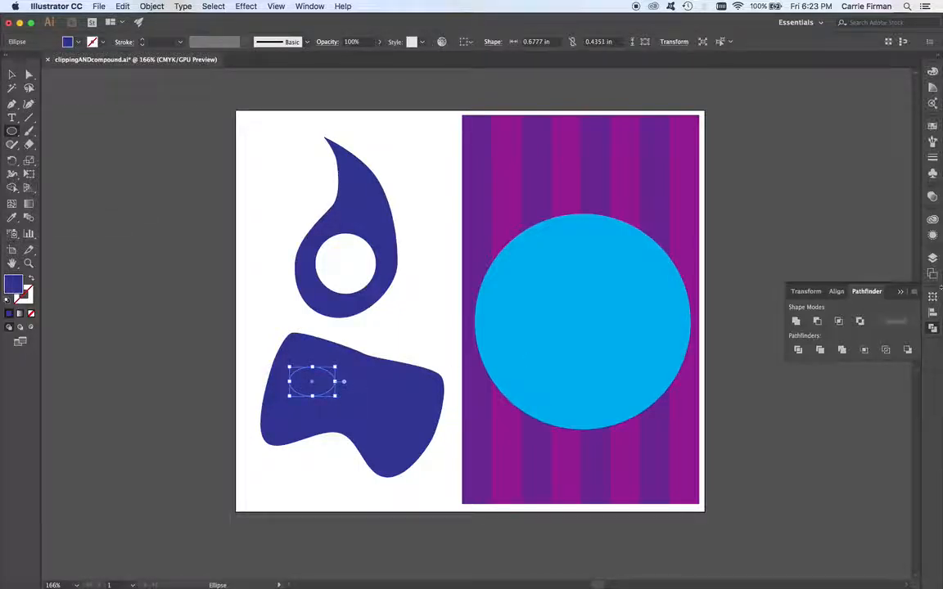
{"action": "left_click", "coordinate": [932, 124]}
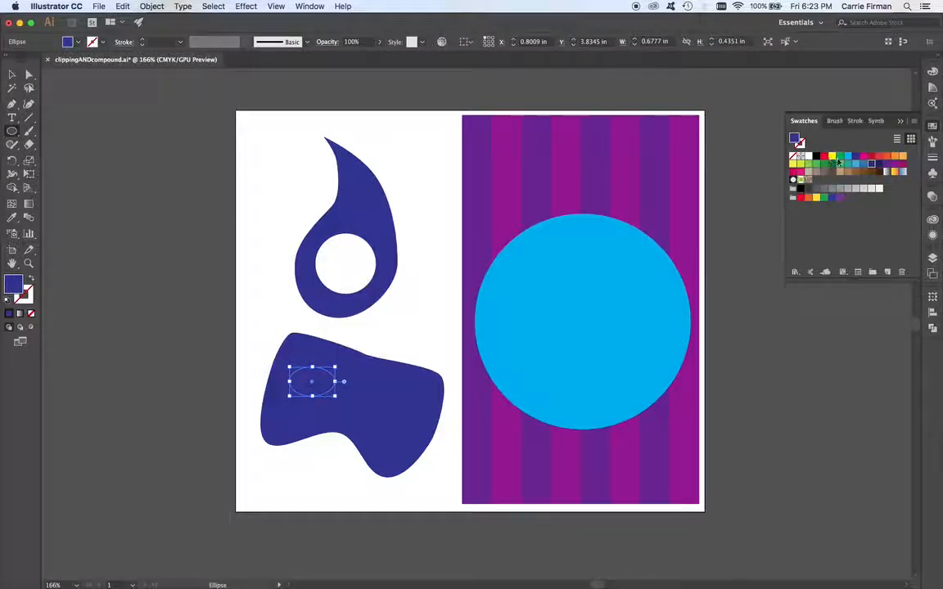
{"action": "left_click", "coordinate": [849, 157]}
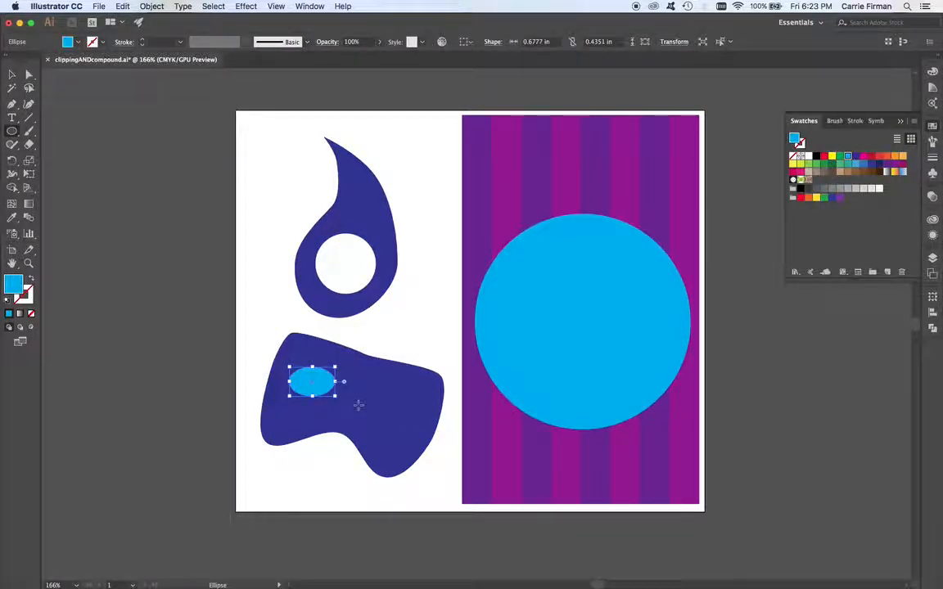
Step: Duplicate the ellipse onto the blob's right side and tilt both ellipses slightly like mask eye holes
{"action": "key", "text": "v"}
{"action": "left_click_drag", "start_coordinate": [342, 404], "coordinate": [404, 408]}
{"action": "left_click", "coordinate": [320, 387]}
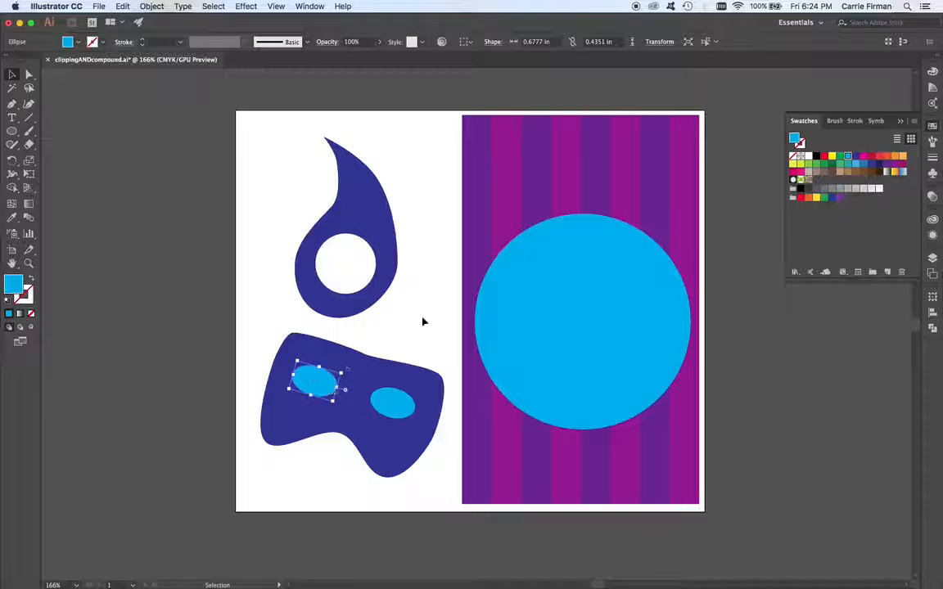
{"action": "left_click", "coordinate": [425, 352]}
{"action": "left_click", "coordinate": [414, 404]}
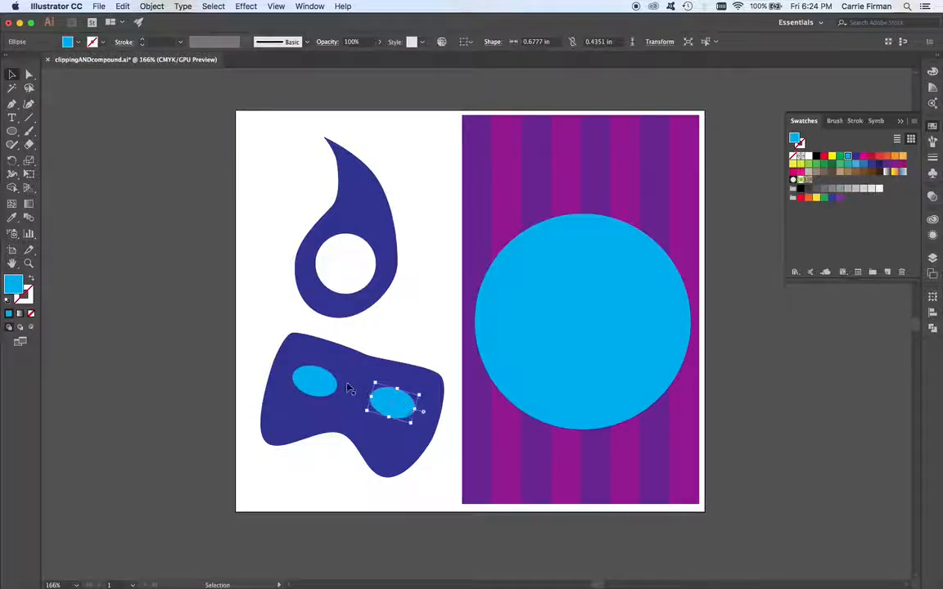
Step: Select both ellipses and fill them with white
{"action": "left_click", "coordinate": [314, 381], "text": "shift"}
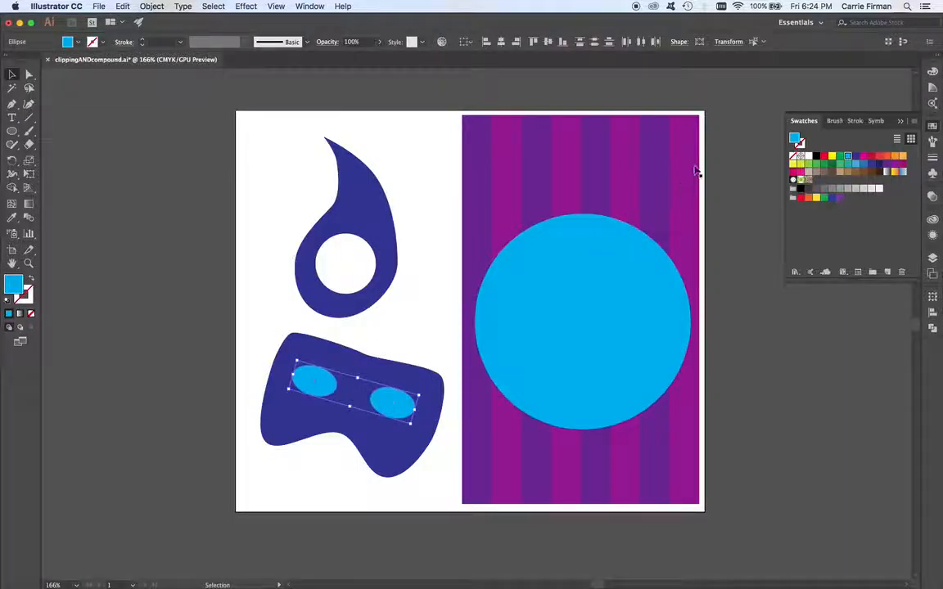
{"action": "left_click", "coordinate": [807, 155]}
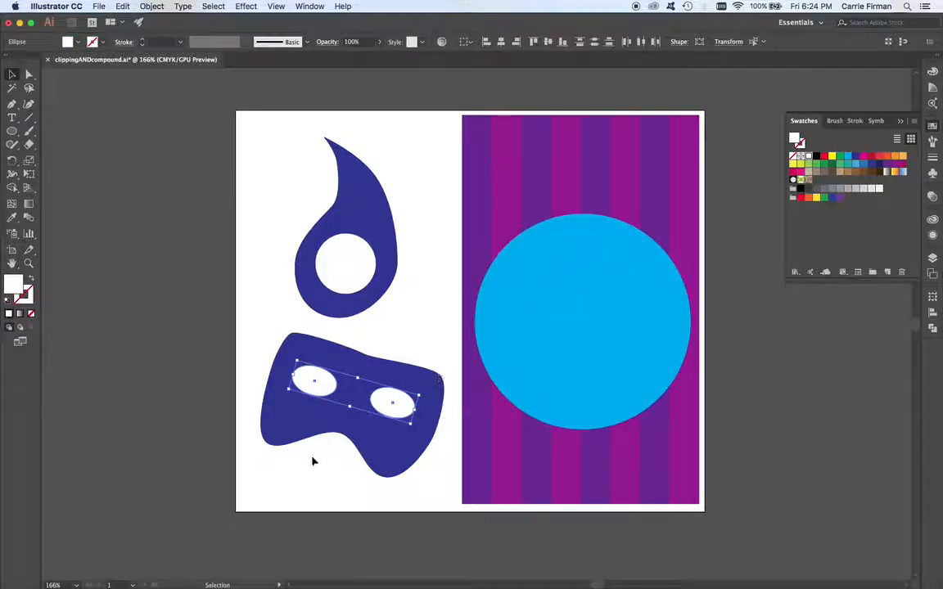
Step: Select the blob together with both ellipses and move them slightly down and left
{"action": "left_click_drag", "start_coordinate": [314, 458], "coordinate": [278, 413]}
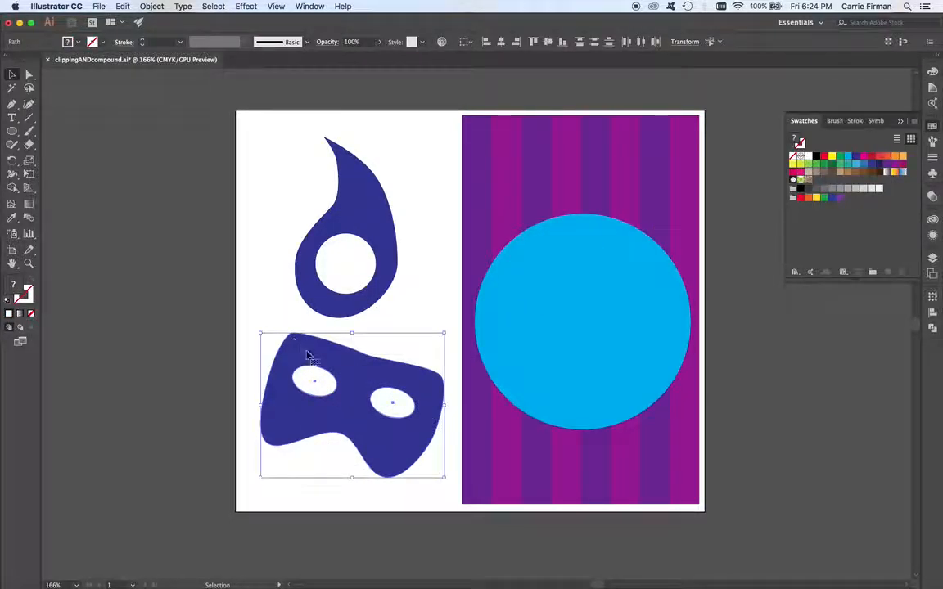
{"action": "left_click_drag", "start_coordinate": [345, 380], "coordinate": [369, 451]}
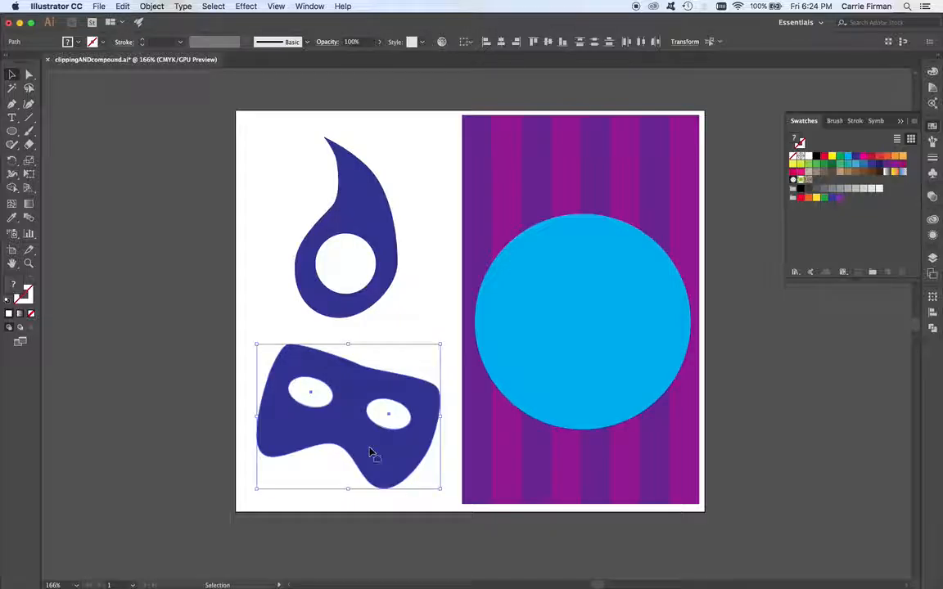
Step: Make a compound path from the blob and the right ellipse
{"action": "left_click", "coordinate": [404, 334]}
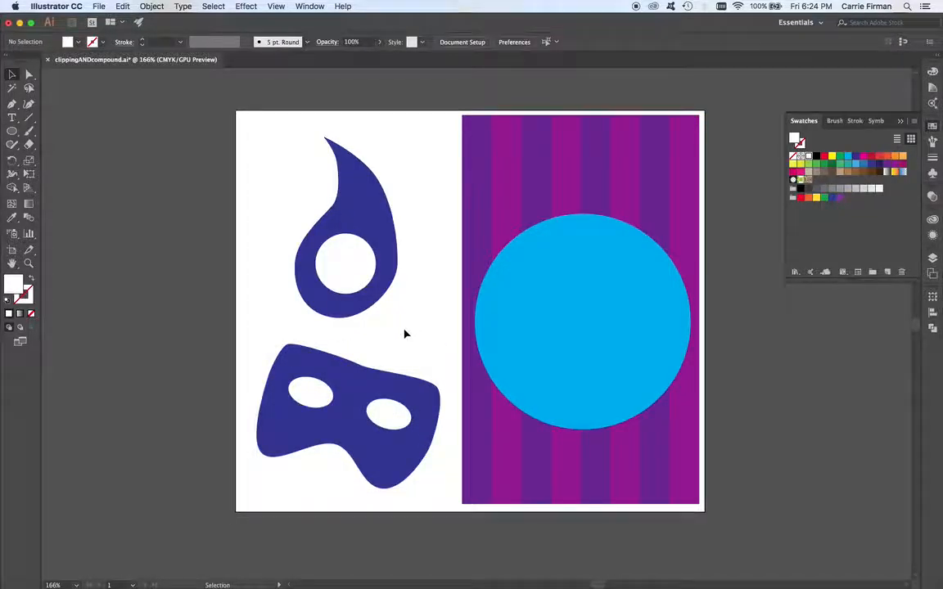
{"action": "left_click", "coordinate": [400, 419]}
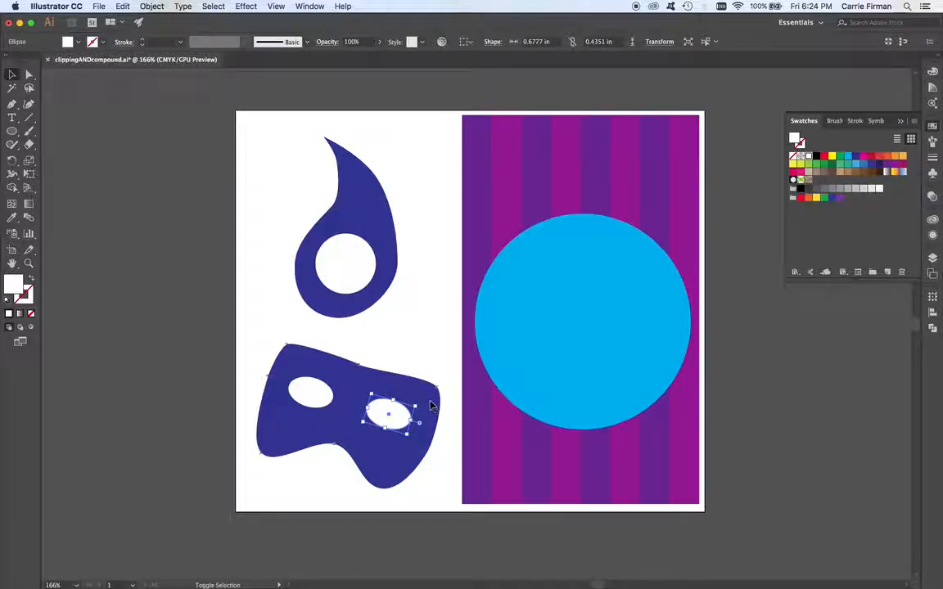
{"action": "left_click", "coordinate": [431, 405], "text": "shift"}
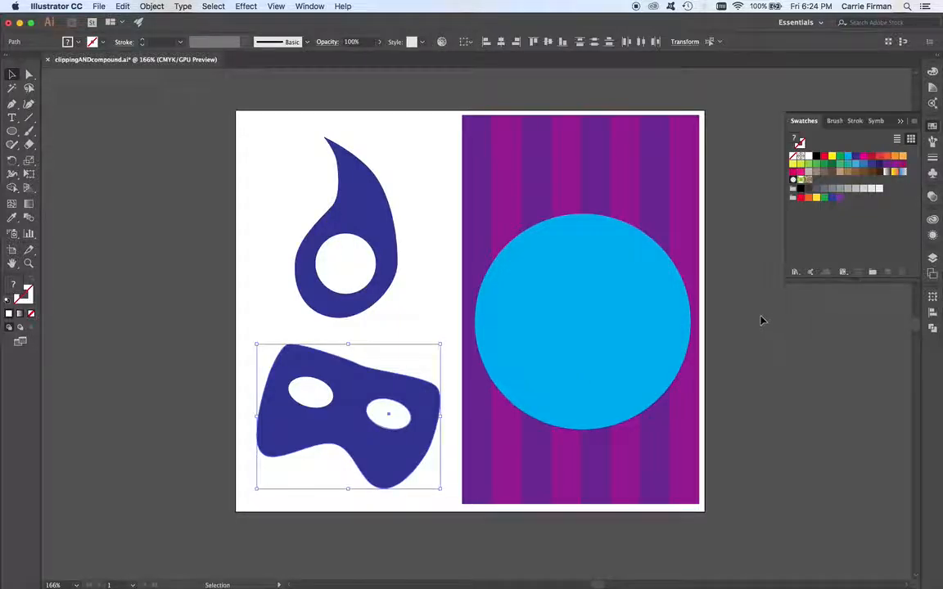
{"action": "left_click", "coordinate": [160, 8]}
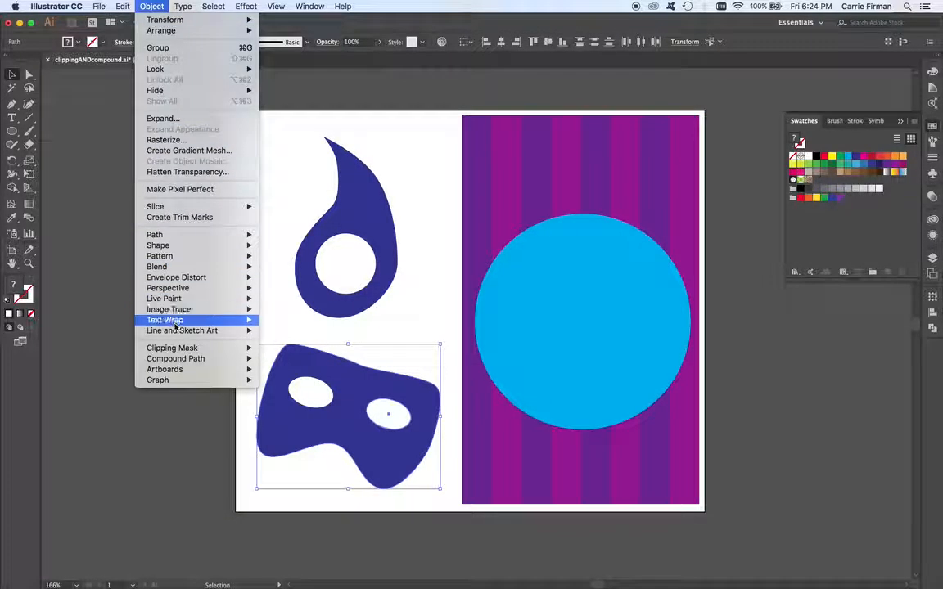
{"action": "mouse_move", "coordinate": [175, 362]}
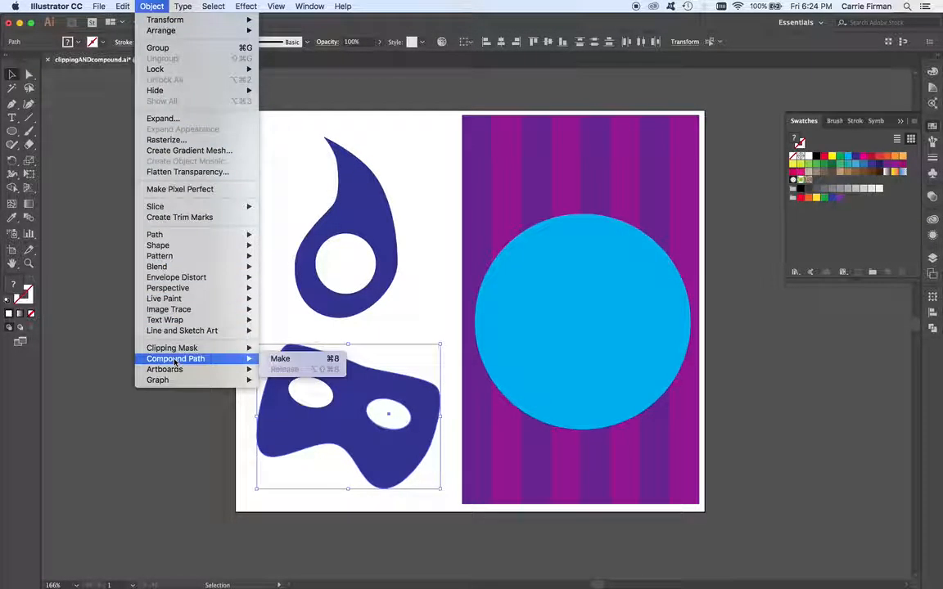
{"action": "left_click", "coordinate": [297, 362]}
Step: Nudge the new compound path and send it to the back behind the left ellipse
{"action": "mouse_move", "coordinate": [391, 467]}
{"action": "left_mouse_down"}
{"action": "mouse_move", "coordinate": [457, 478]}
{"action": "mouse_move", "coordinate": [450, 483]}
{"action": "mouse_move", "coordinate": [559, 422]}
{"action": "mouse_move", "coordinate": [595, 380]}
{"action": "mouse_move", "coordinate": [483, 458]}
{"action": "mouse_move", "coordinate": [398, 457]}
{"action": "mouse_move", "coordinate": [389, 464]}
{"action": "left_mouse_up"}
{"action": "left_click_drag", "start_coordinate": [292, 410], "coordinate": [300, 405]}
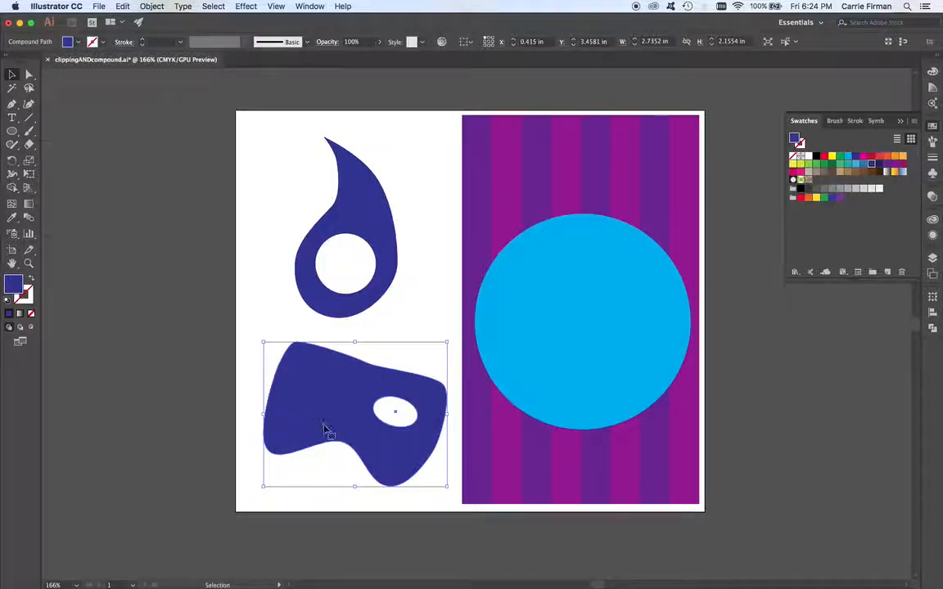
{"action": "right_click", "coordinate": [319, 396]}
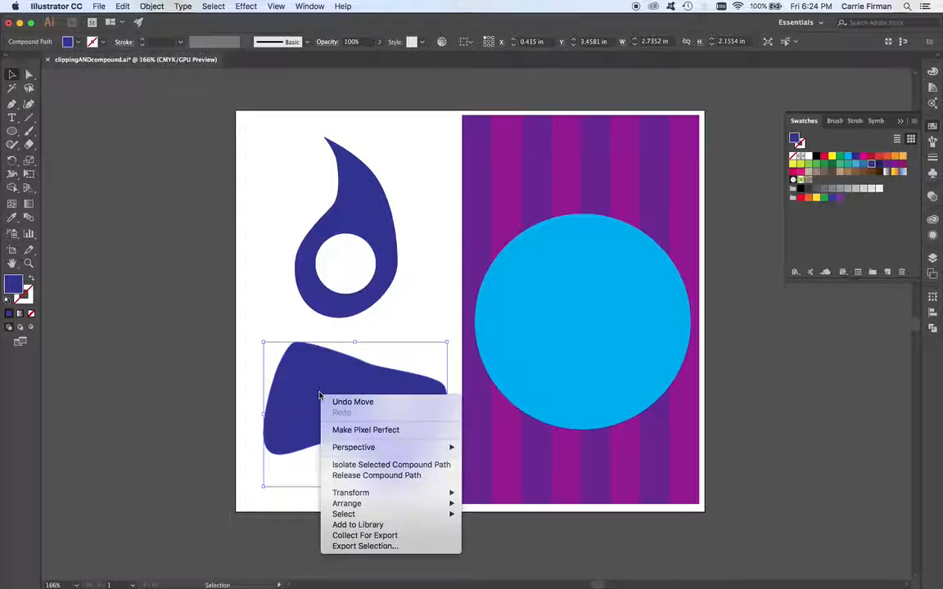
{"action": "mouse_move", "coordinate": [360, 503]}
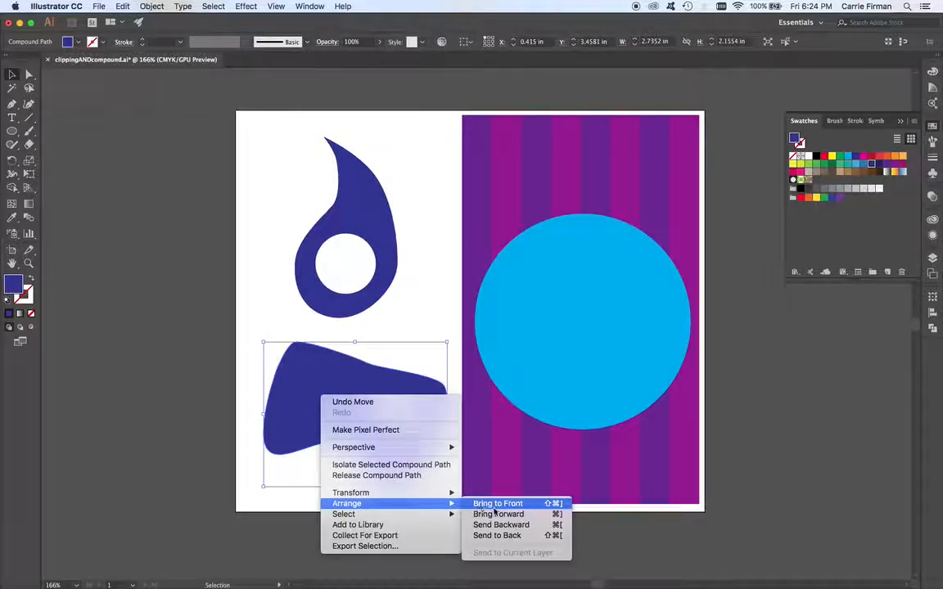
{"action": "left_click", "coordinate": [495, 536]}
Step: Select the left ellipse and open the Pathfinder panel
{"action": "mouse_move", "coordinate": [323, 399]}
{"action": "left_mouse_down"}
{"action": "mouse_move", "coordinate": [296, 366]}
{"action": "mouse_move", "coordinate": [311, 352]}
{"action": "mouse_move", "coordinate": [334, 396]}
{"action": "left_mouse_up"}
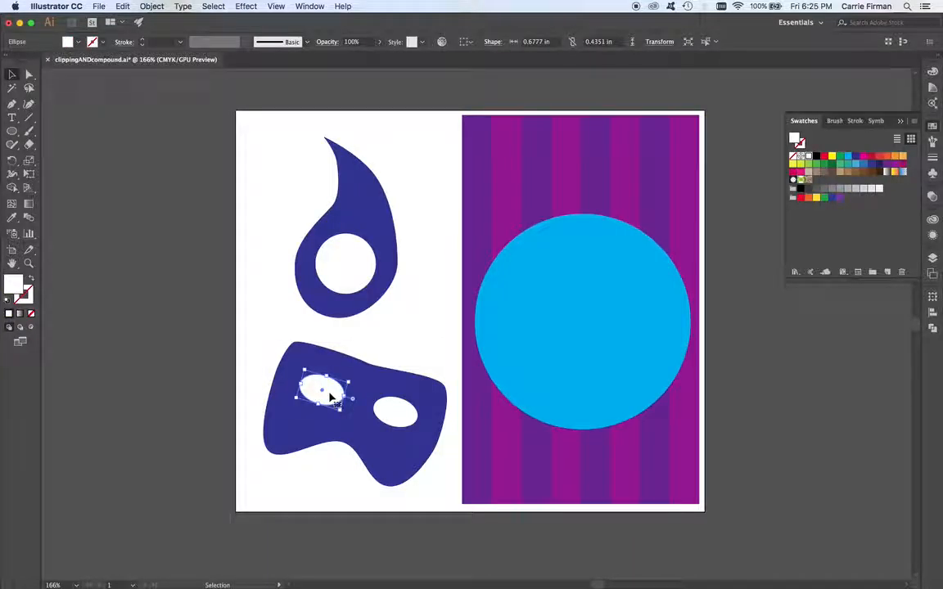
{"action": "left_click", "coordinate": [152, 6]}
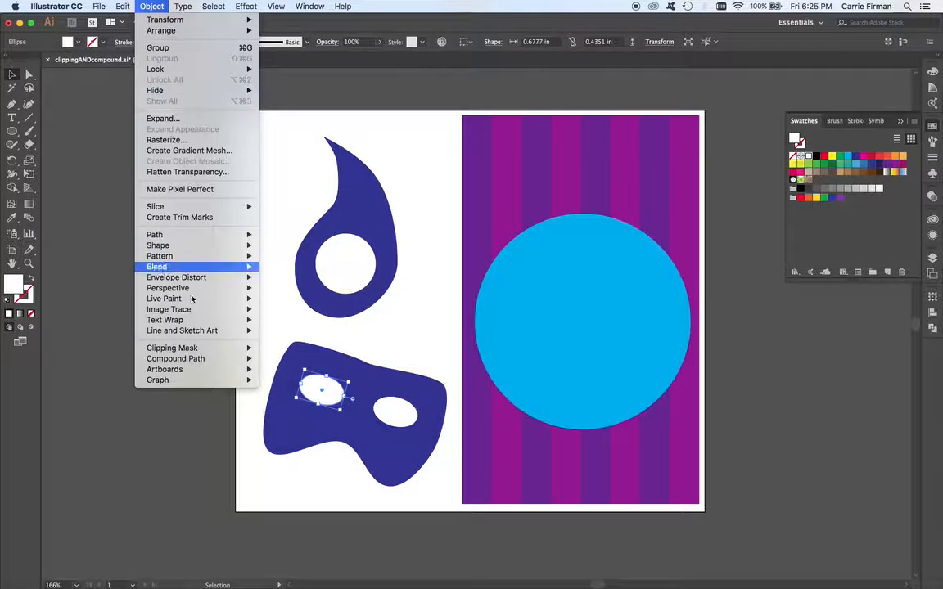
{"action": "mouse_move", "coordinate": [184, 360]}
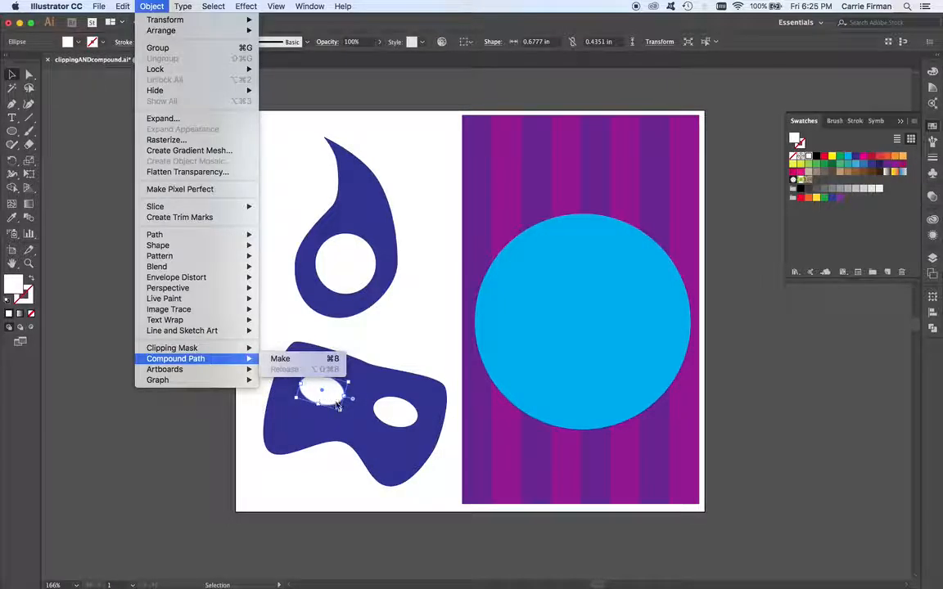
{"action": "left_click", "coordinate": [427, 325]}
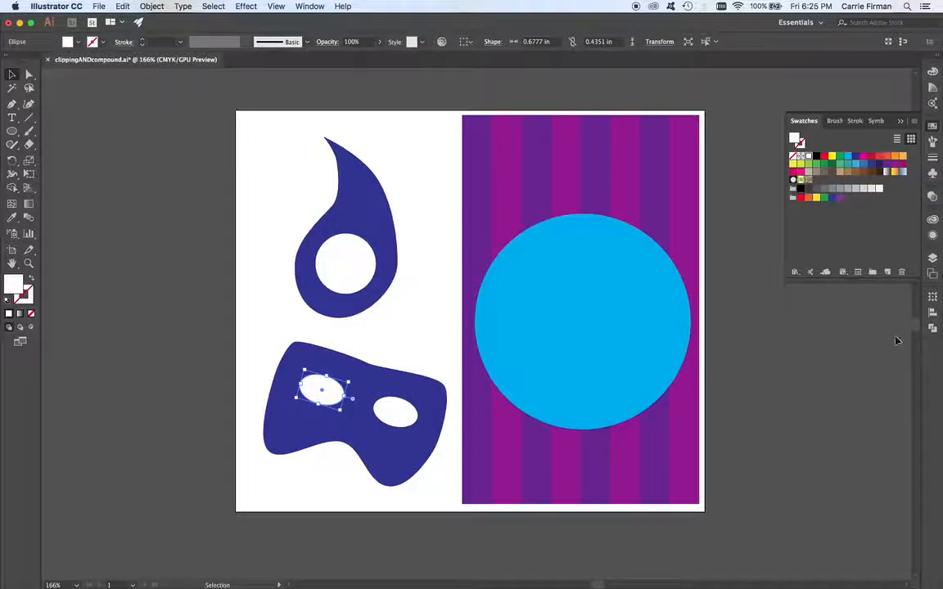
{"action": "left_click", "coordinate": [932, 328]}
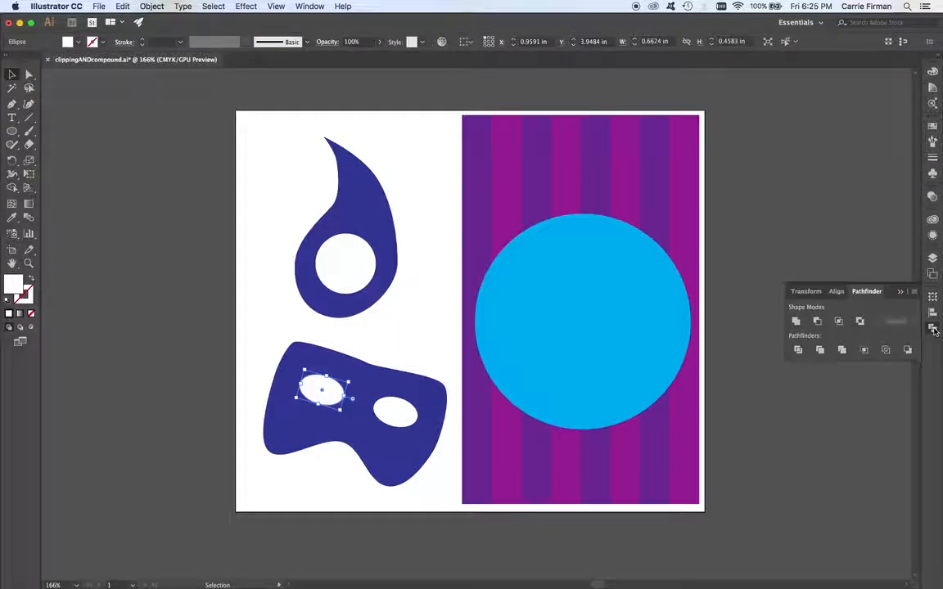
{"action": "left_click", "coordinate": [308, 6]}
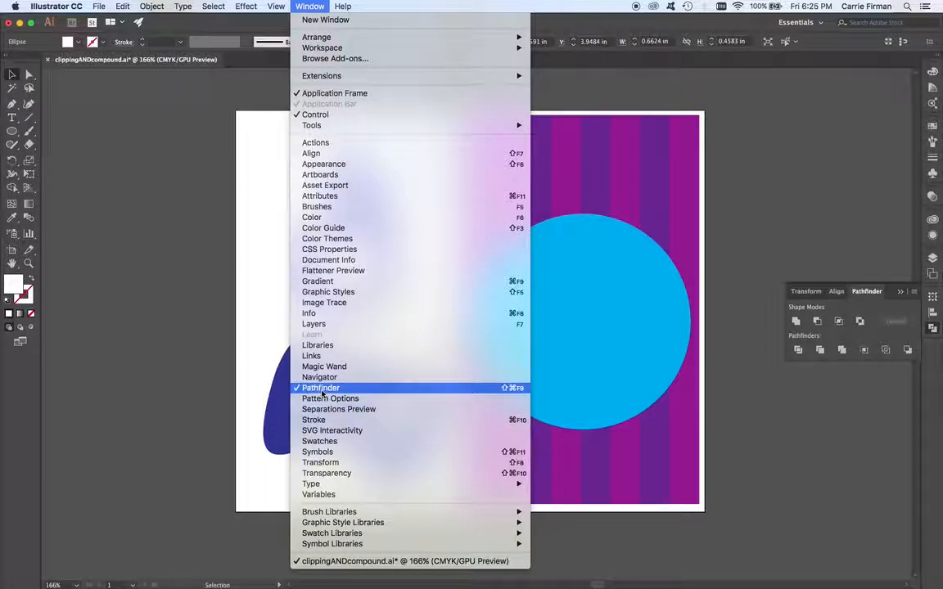
{"action": "left_click", "coordinate": [380, 390]}
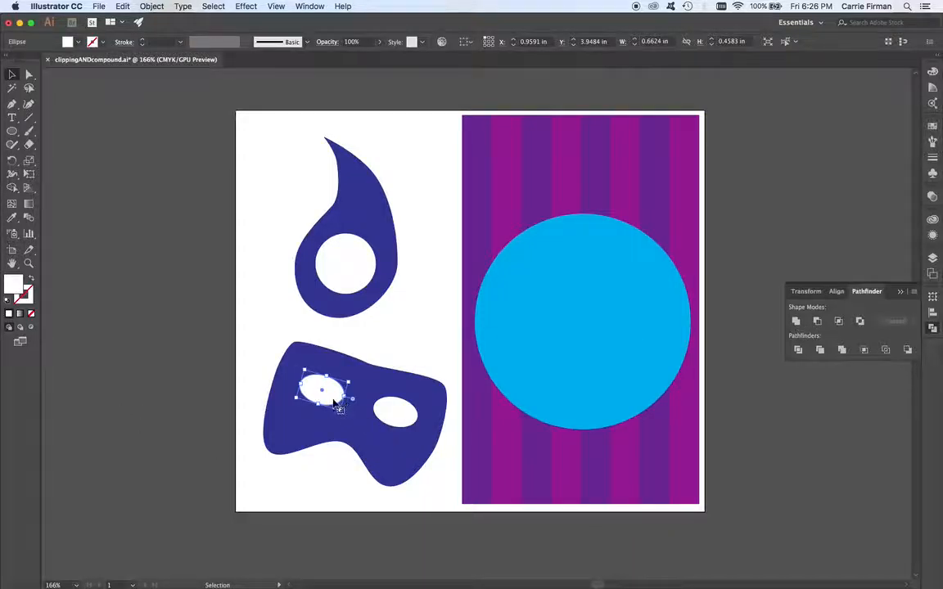
Step: Select the left ellipse with the compound path and subtract it using Pathfinder Minus Front
{"action": "mouse_move", "coordinate": [332, 399]}
{"action": "left_mouse_down"}
{"action": "mouse_move", "coordinate": [347, 395]}
{"action": "mouse_move", "coordinate": [332, 395]}
{"action": "left_mouse_up"}
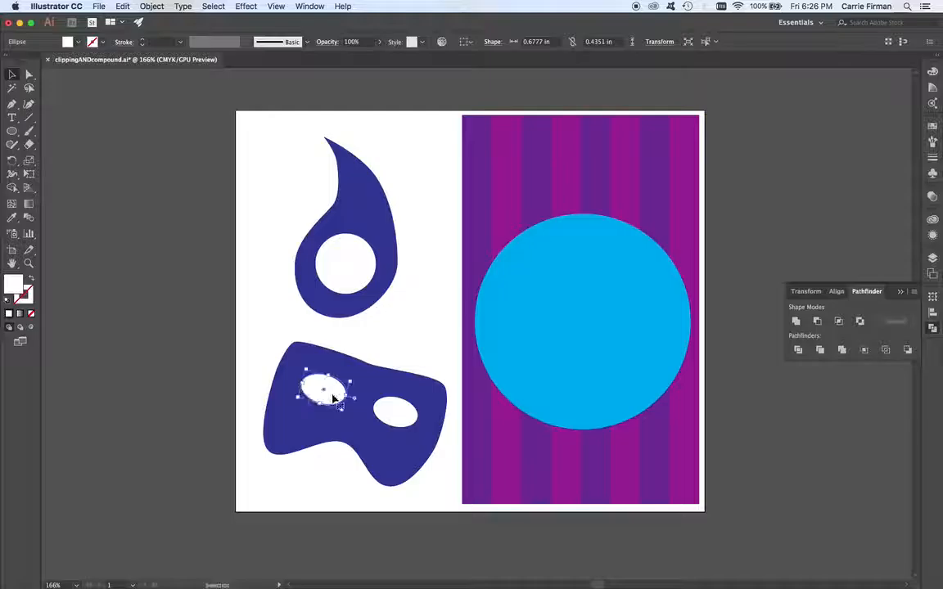
{"action": "left_click", "coordinate": [302, 435], "text": "shift"}
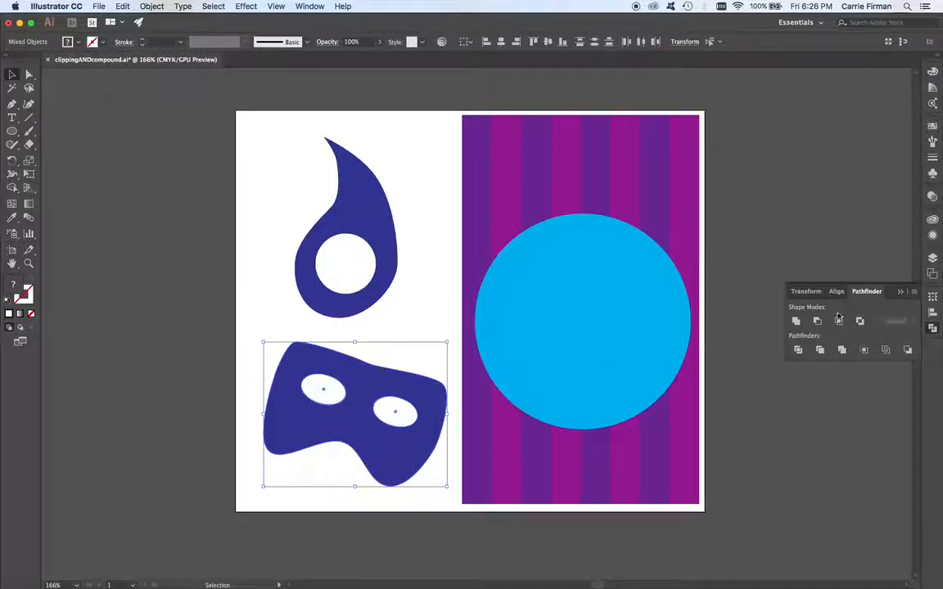
{"action": "left_click", "coordinate": [818, 322]}
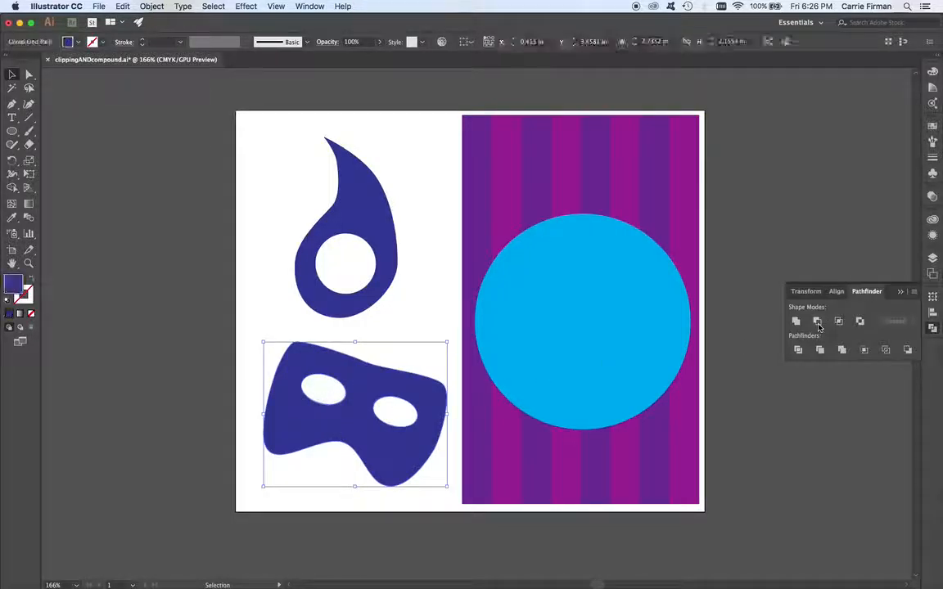
Step: Drag the mask over the blue circle and back to preview the see-through eye holes
{"action": "left_click_drag", "start_coordinate": [303, 441], "coordinate": [505, 411]}
{"action": "left_click_drag", "start_coordinate": [589, 422], "coordinate": [378, 442]}
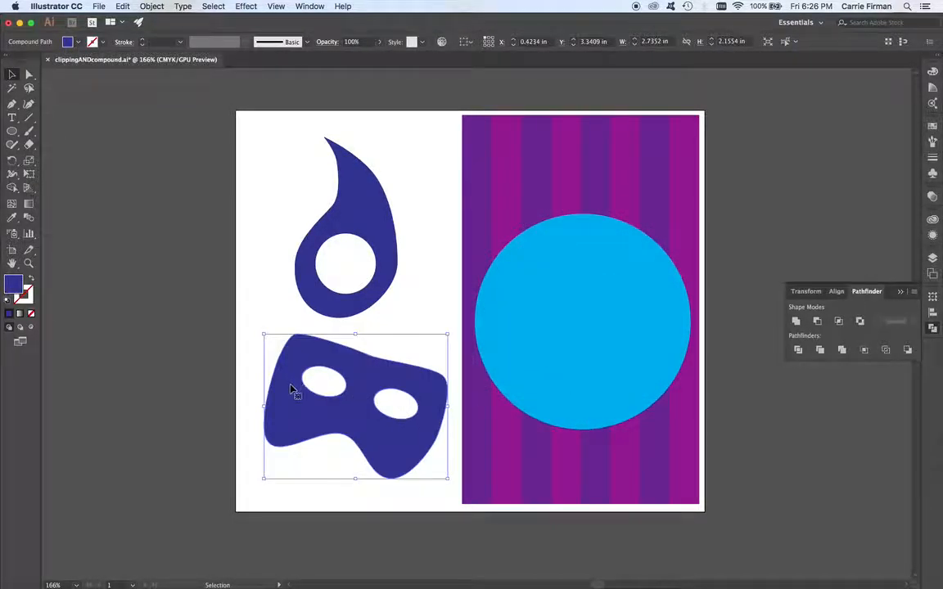
{"action": "left_click_drag", "start_coordinate": [388, 466], "coordinate": [625, 378]}
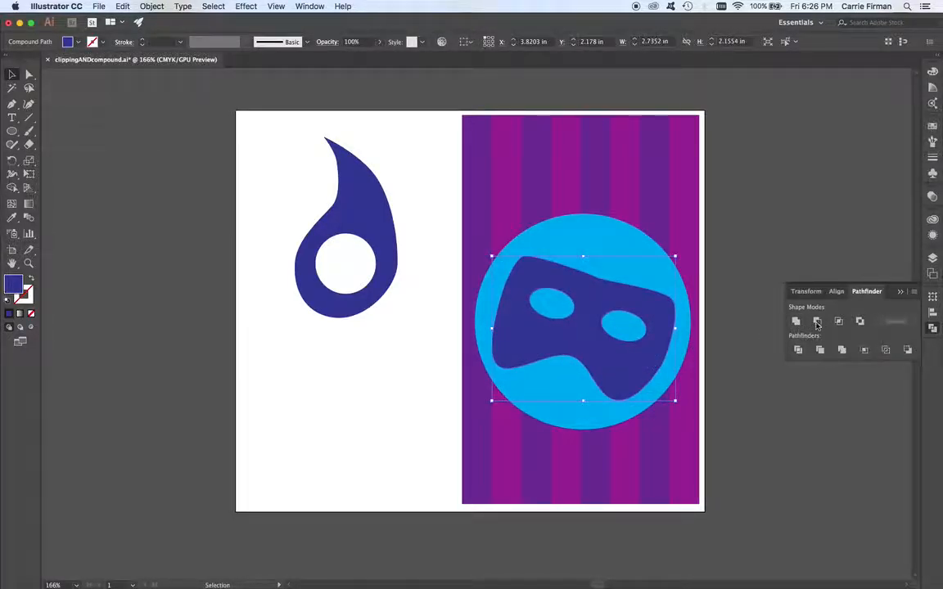
{"action": "left_click_drag", "start_coordinate": [618, 368], "coordinate": [389, 454]}
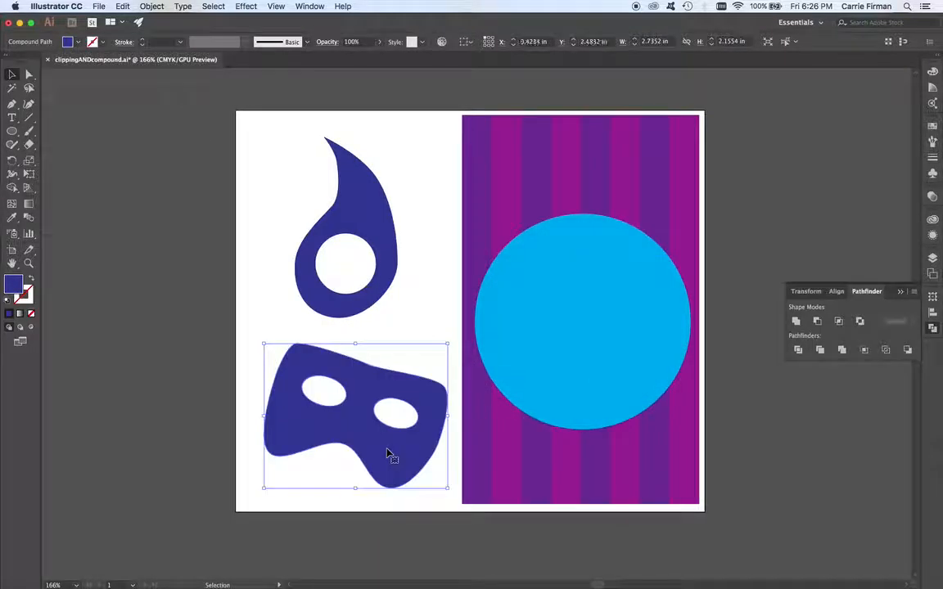
{"action": "key", "text": "a"}
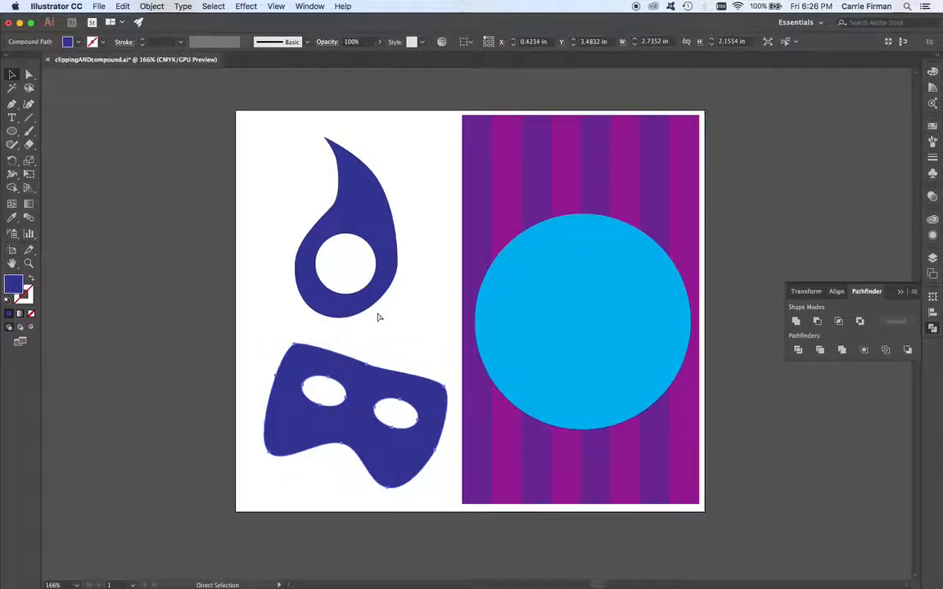
Step: Switch to InDesign and draw a square frame about 3.06 in wide on the pasteboard beside the page
{"action": "key", "text": "super+Tab"}
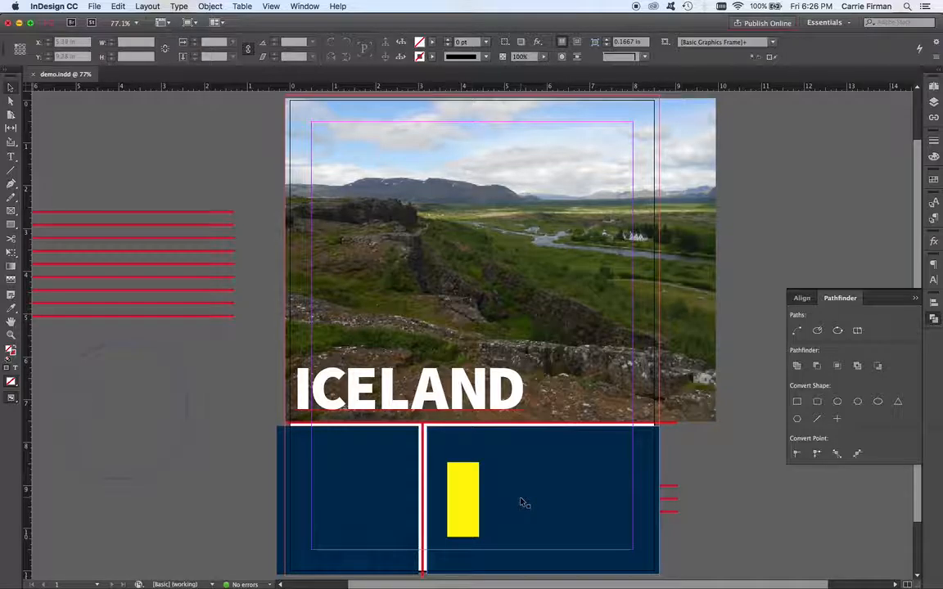
{"action": "scroll", "coordinate": [537, 483], "scroll_direction": "right", "scroll_amount": 5}
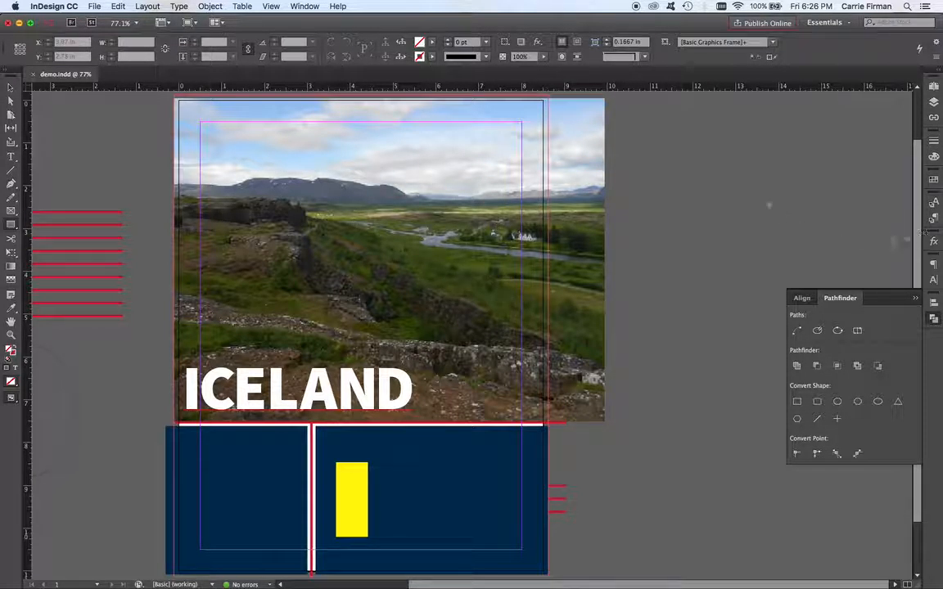
{"action": "left_click_drag", "start_coordinate": [655, 145], "coordinate": [786, 276]}
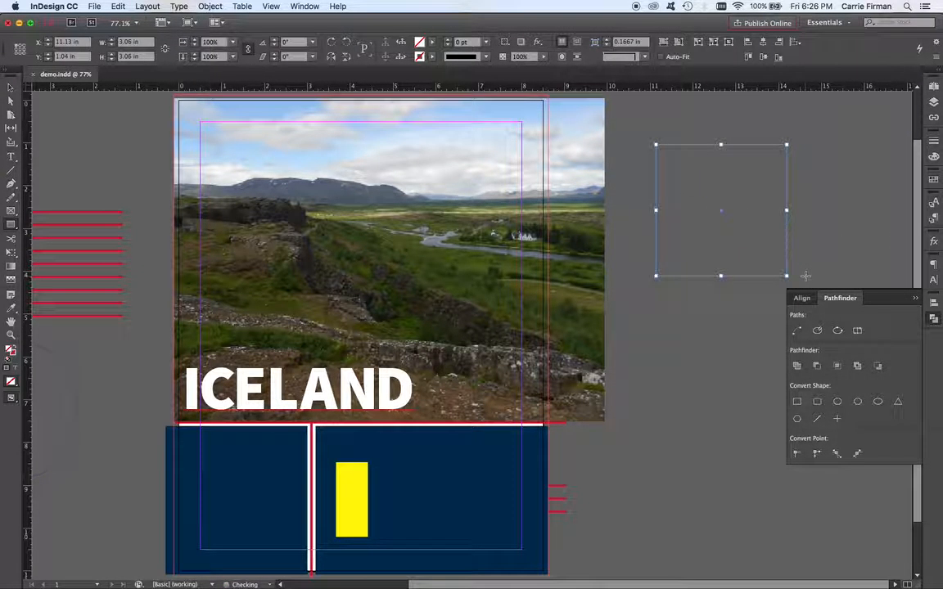
Step: Fill the square with the cyan C=100 M=0 Y=0 K=0 swatch
{"action": "left_click", "coordinate": [935, 219]}
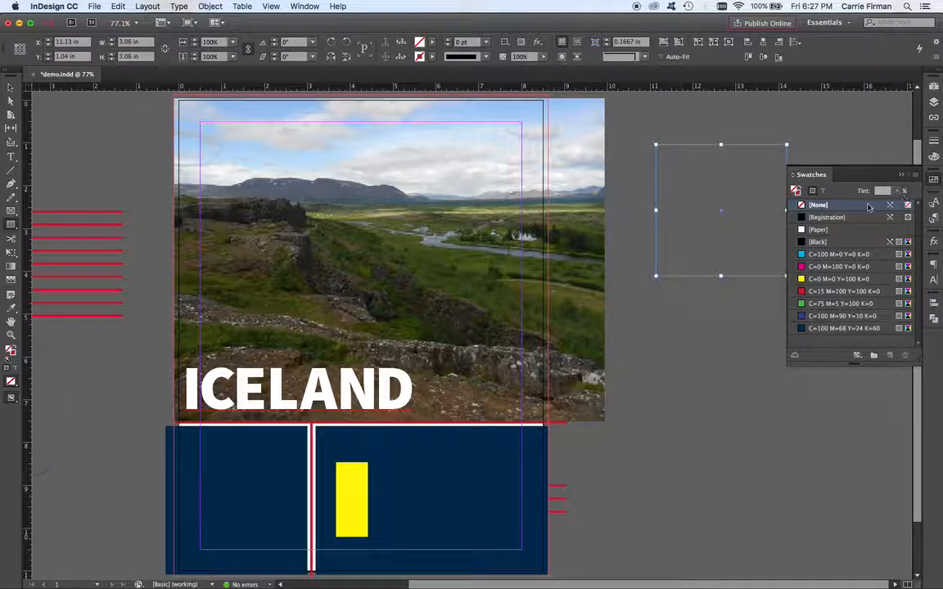
{"action": "left_click", "coordinate": [836, 254]}
Step: Draw a smaller square about 1.4 in inside it and fill it with the green C=75 M=5 Y=100 K=0 swatch
{"action": "left_click_drag", "start_coordinate": [693, 187], "coordinate": [753, 245]}
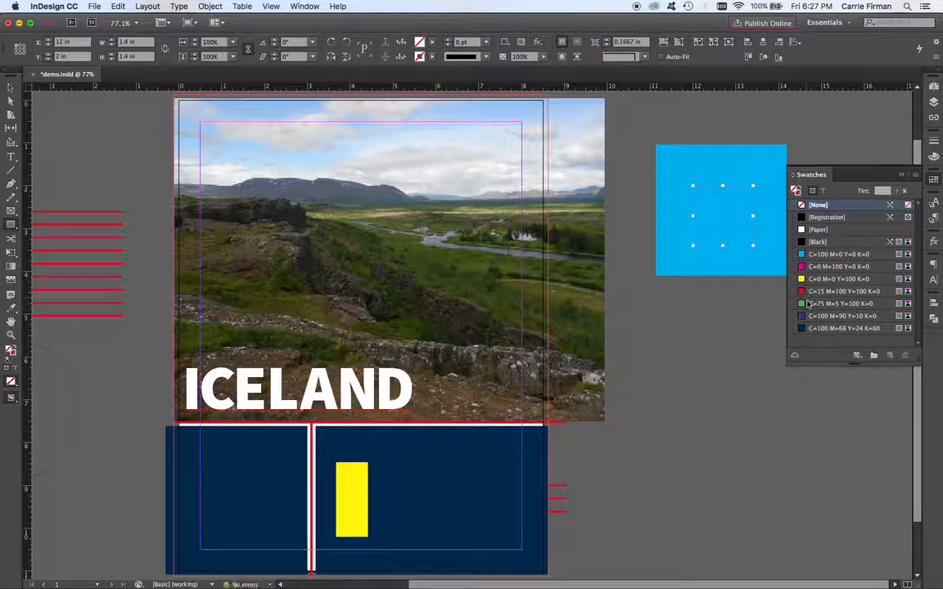
{"action": "left_click", "coordinate": [840, 303]}
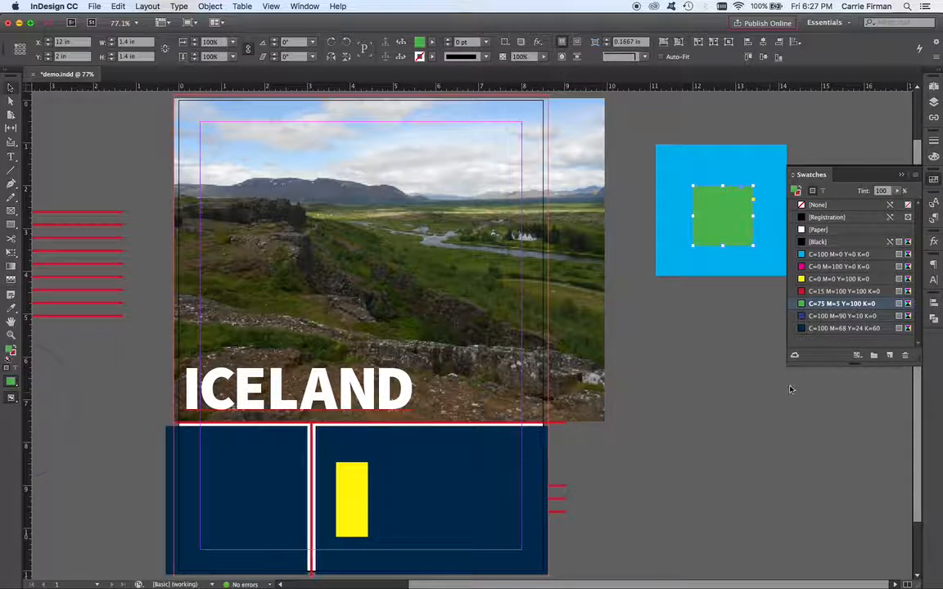
Step: Select both squares and make a compound path from them
{"action": "mouse_move", "coordinate": [726, 225]}
{"action": "left_mouse_down"}
{"action": "mouse_move", "coordinate": [722, 210]}
{"action": "mouse_move", "coordinate": [725, 226]}
{"action": "left_mouse_up"}
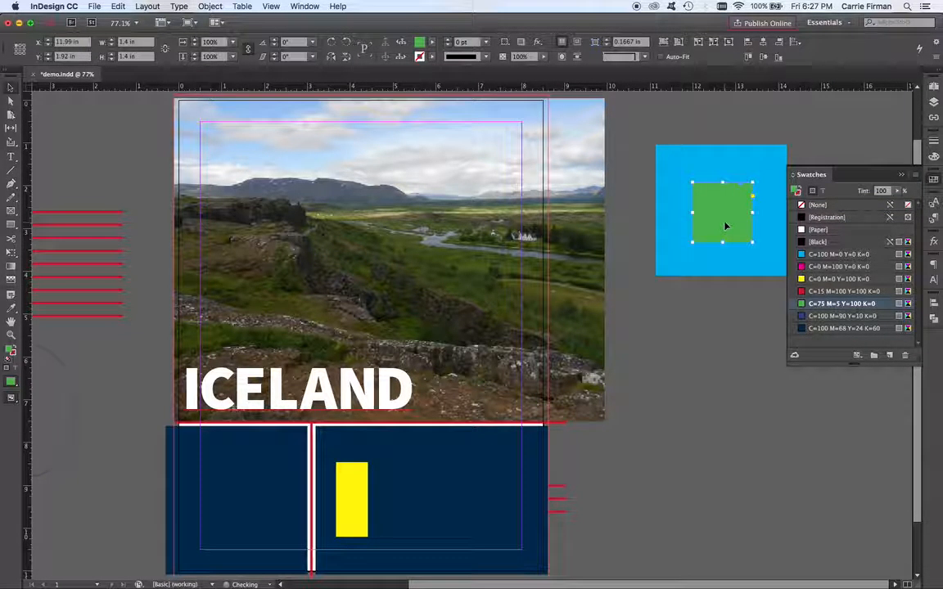
{"action": "left_click", "coordinate": [723, 236]}
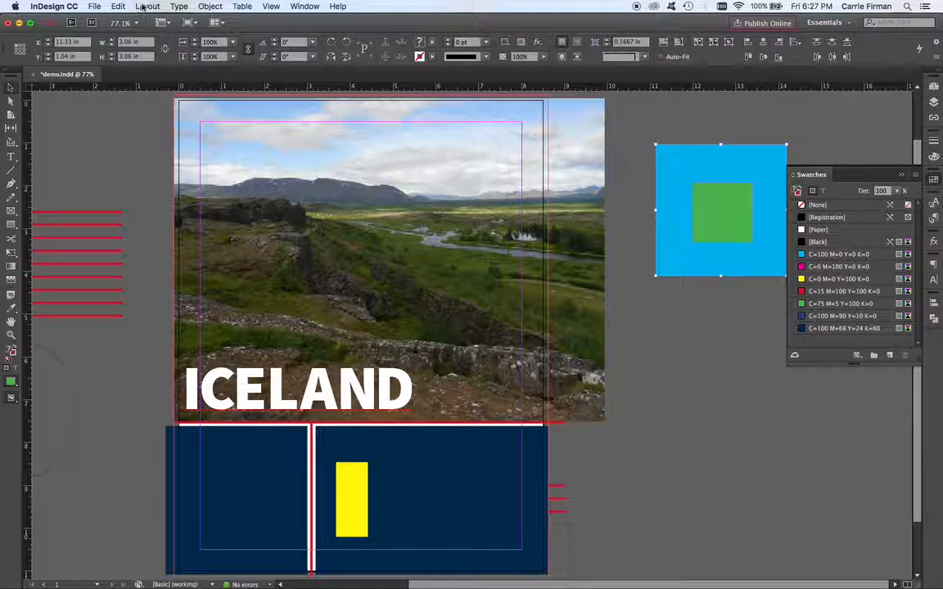
{"action": "left_click", "coordinate": [208, 6]}
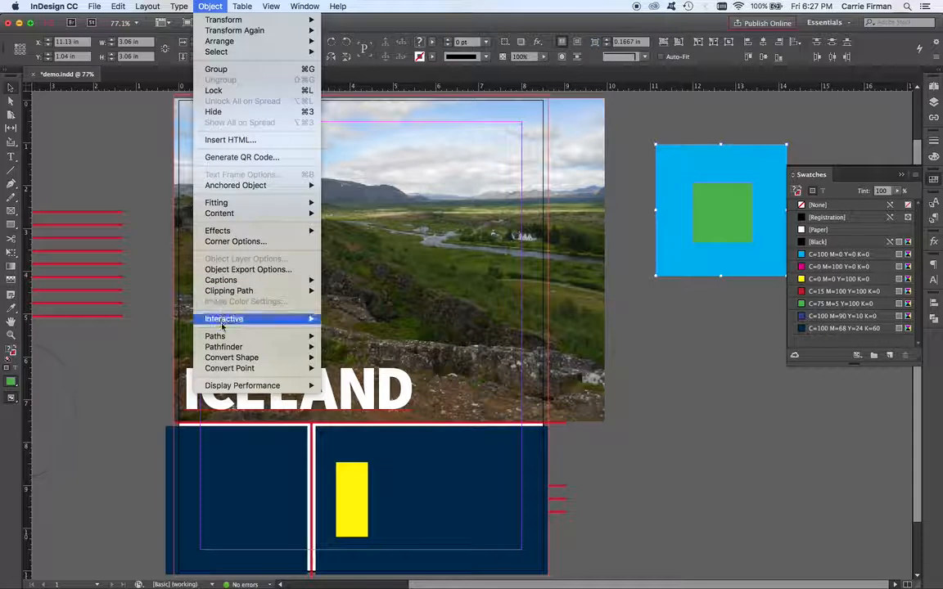
{"action": "mouse_move", "coordinate": [262, 336]}
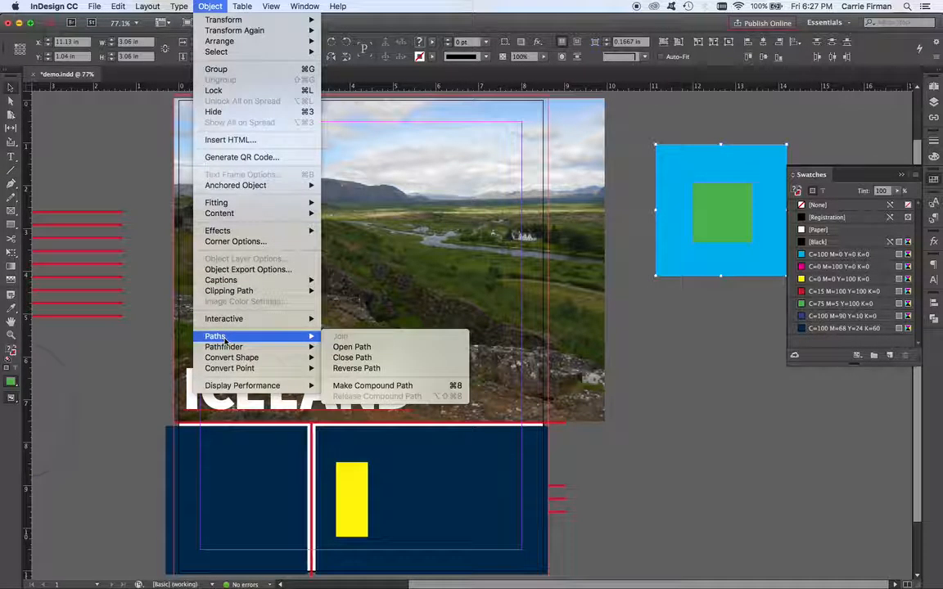
{"action": "left_click", "coordinate": [367, 386]}
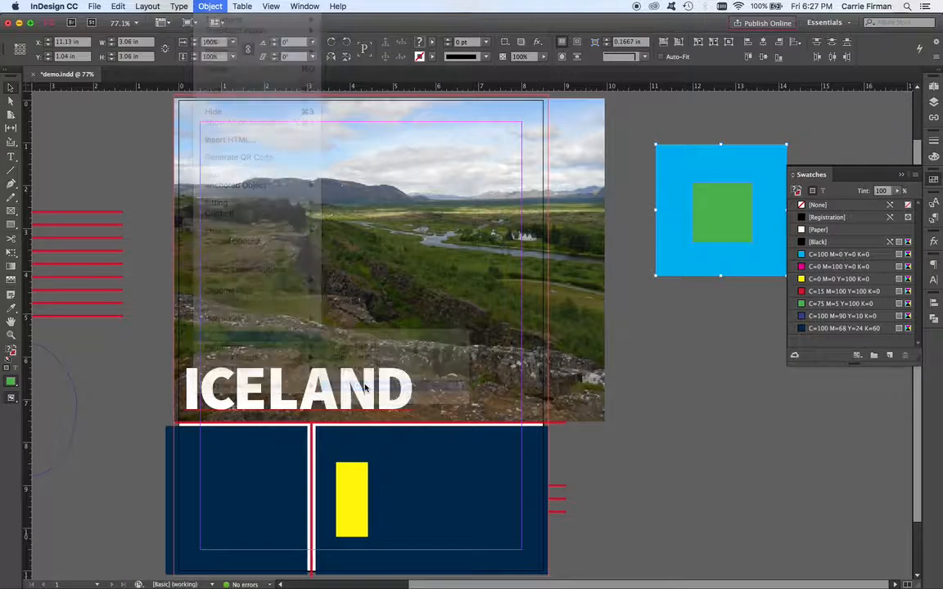
Step: Move the compound square slightly and release the compound path
{"action": "left_click_drag", "start_coordinate": [620, 285], "coordinate": [687, 286]}
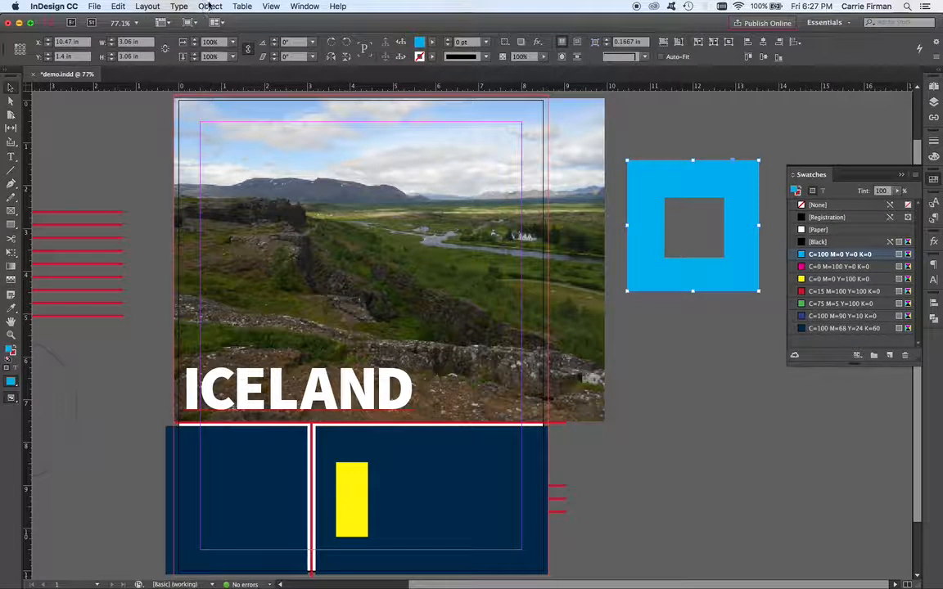
{"action": "left_click", "coordinate": [209, 6]}
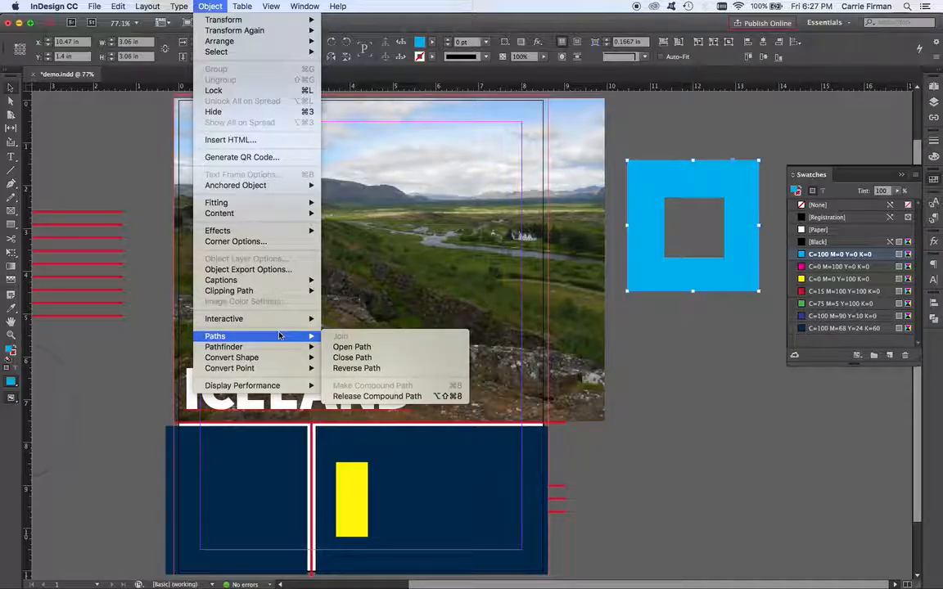
{"action": "left_click", "coordinate": [418, 397]}
Step: Fill the inner square with the yellow C=0 M=0 Y=100 K=0 swatch and reposition it in the large square's lower-right area
{"action": "left_click", "coordinate": [700, 240]}
{"action": "left_click_drag", "start_coordinate": [695, 228], "coordinate": [703, 391]}
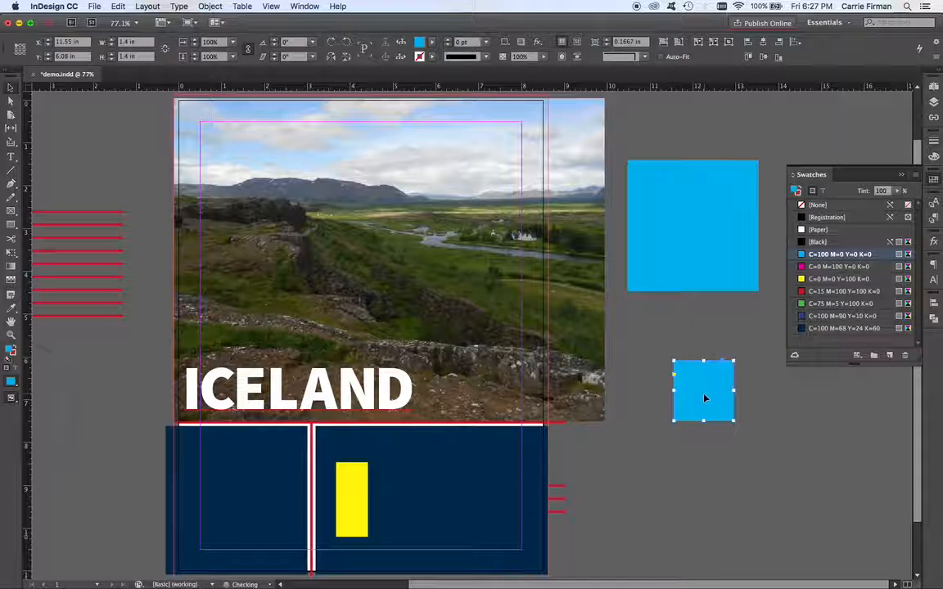
{"action": "left_click", "coordinate": [819, 279]}
{"action": "left_click_drag", "start_coordinate": [711, 402], "coordinate": [725, 263]}
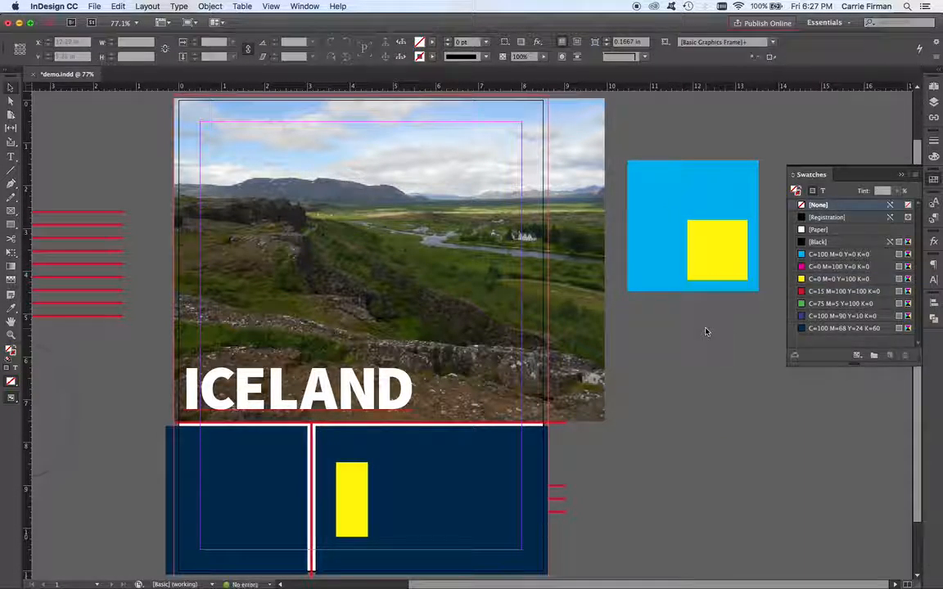
Step: Select both squares and subtract the yellow square from the blue one with Pathfinder Subtract
{"action": "left_click", "coordinate": [753, 246]}
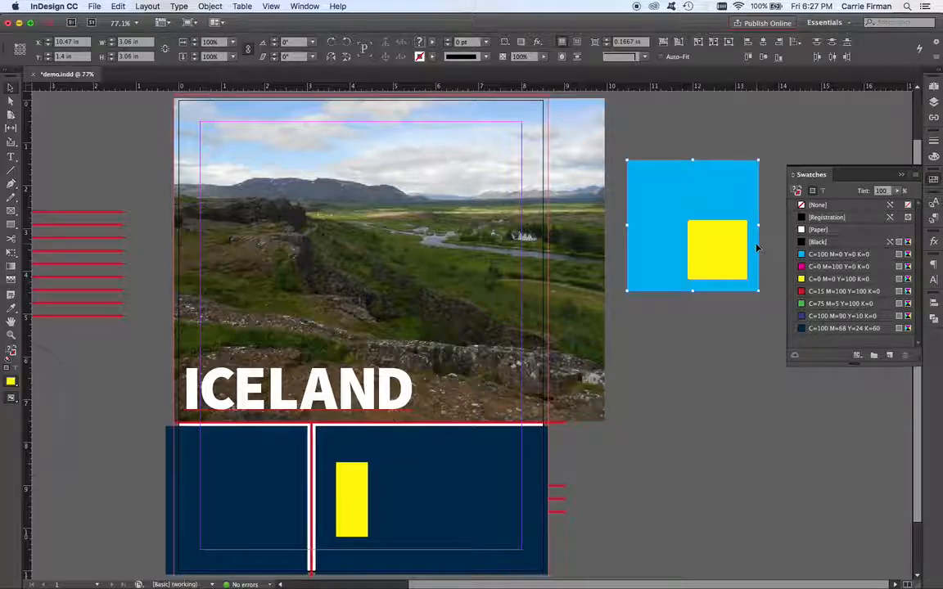
{"action": "left_click", "coordinate": [935, 319]}
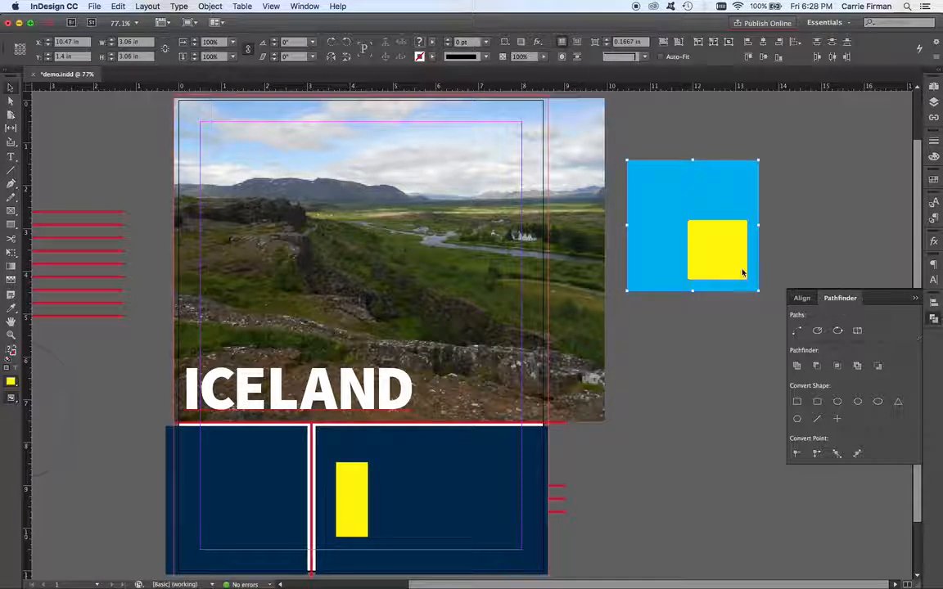
{"action": "left_click", "coordinate": [306, 6]}
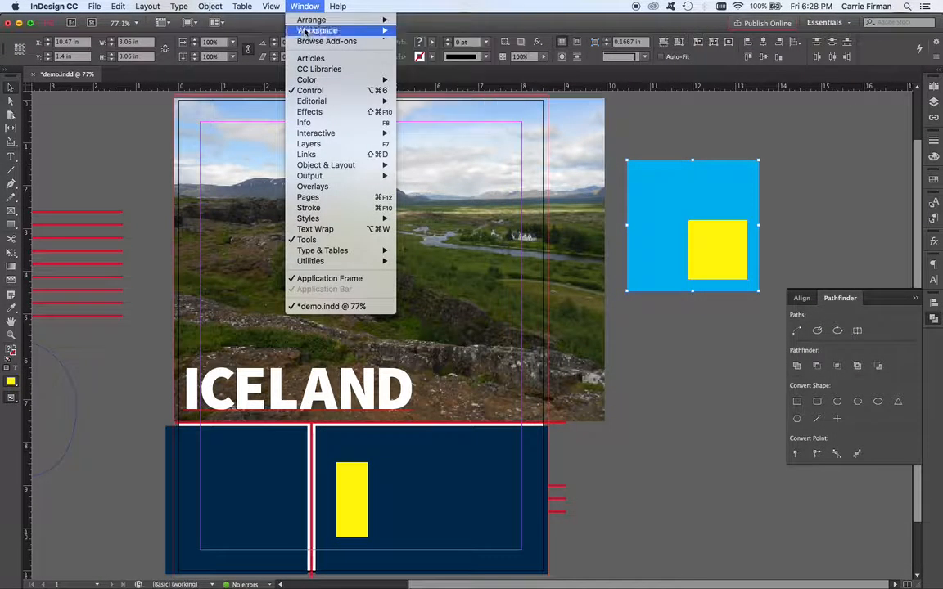
{"action": "mouse_move", "coordinate": [335, 165]}
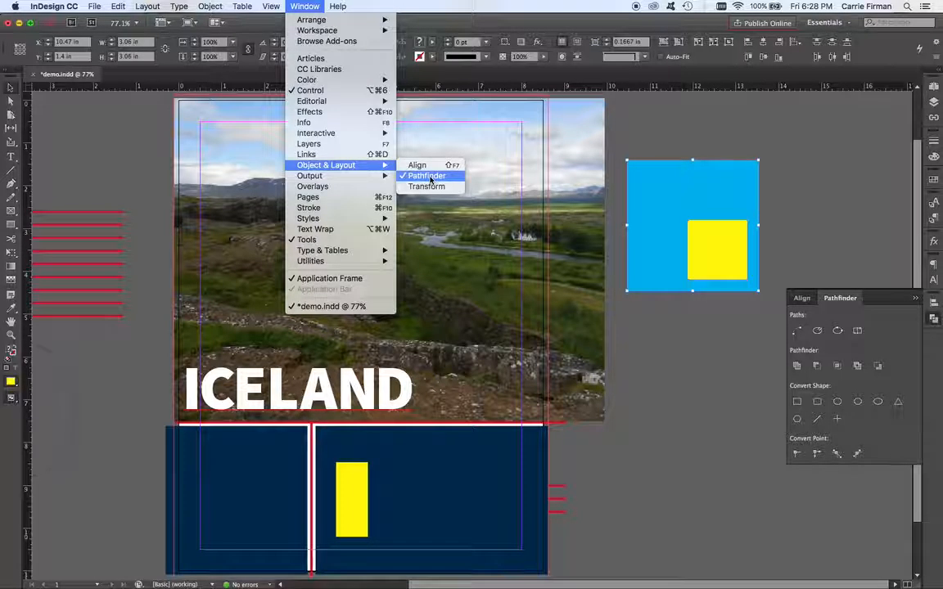
{"action": "left_click", "coordinate": [294, 7]}
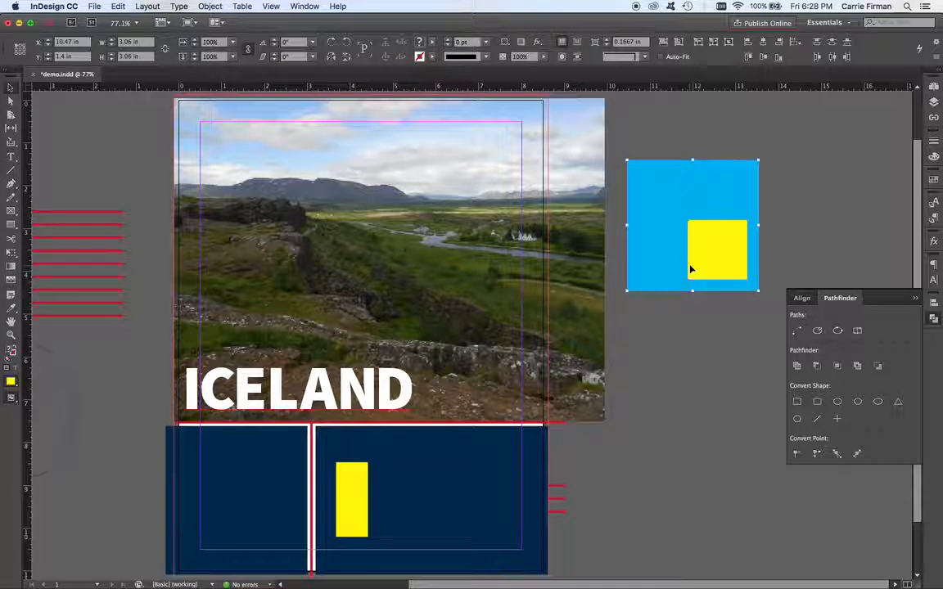
{"action": "left_click", "coordinate": [818, 372]}
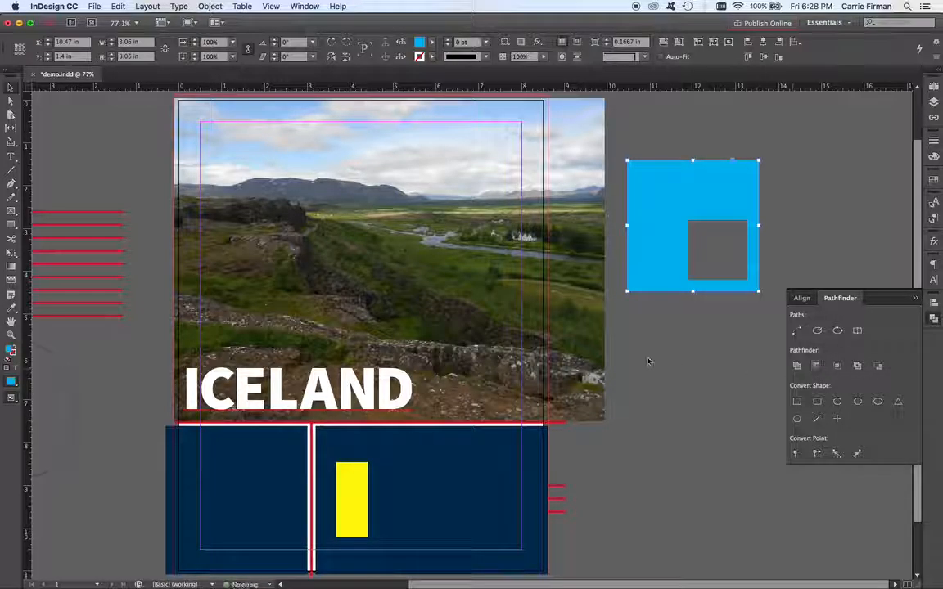
Step: Nudge the cut-out blue square slightly to a new position
{"action": "mouse_move", "coordinate": [642, 277]}
{"action": "left_mouse_down"}
{"action": "mouse_move", "coordinate": [543, 273]}
{"action": "mouse_move", "coordinate": [397, 287]}
{"action": "mouse_move", "coordinate": [307, 262]}
{"action": "mouse_move", "coordinate": [373, 288]}
{"action": "mouse_move", "coordinate": [657, 282]}
{"action": "left_mouse_up"}
{"action": "left_click", "coordinate": [357, 526]}
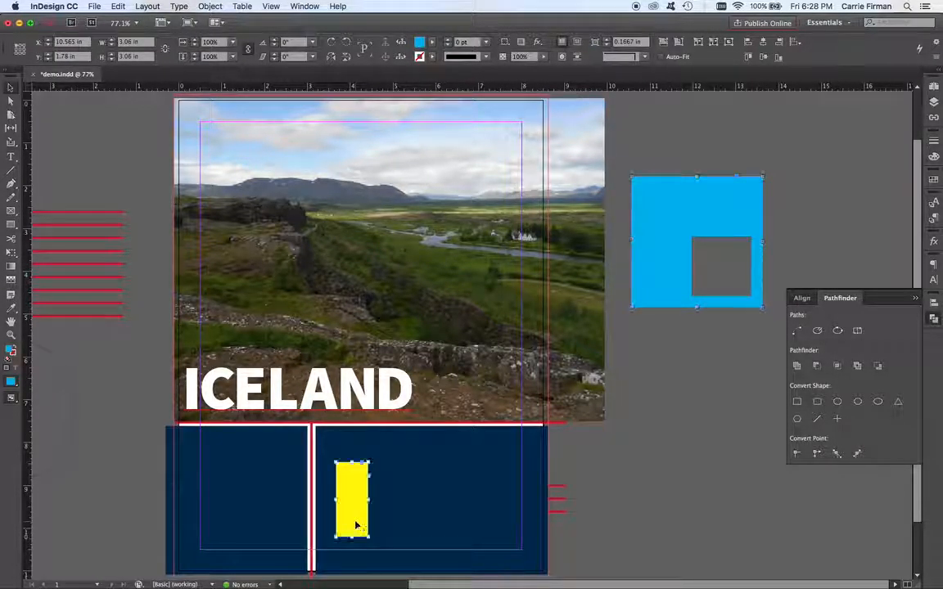
{"action": "left_click", "coordinate": [431, 545]}
{"action": "key", "text": "Delete"}
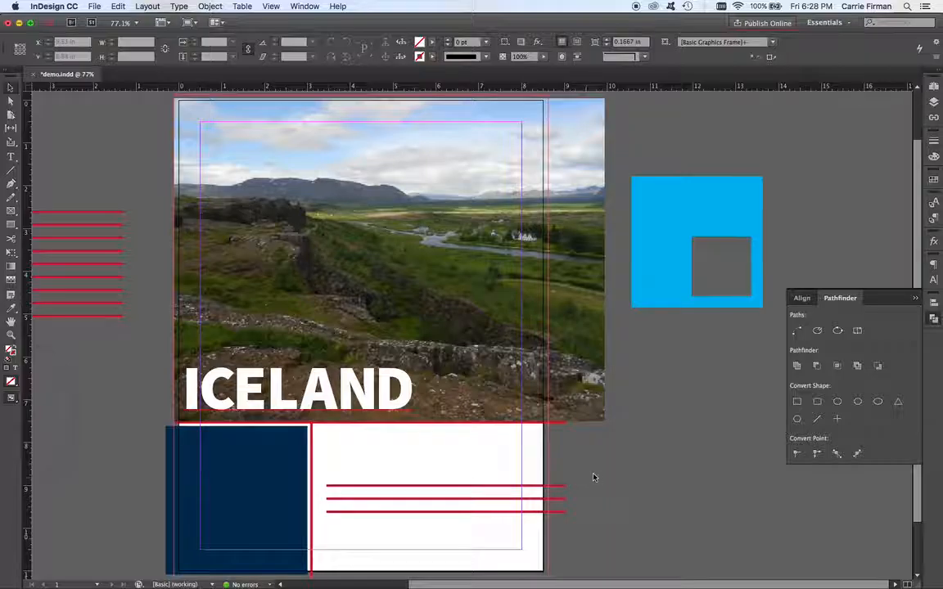
{"action": "left_click_drag", "start_coordinate": [560, 533], "coordinate": [561, 533]}
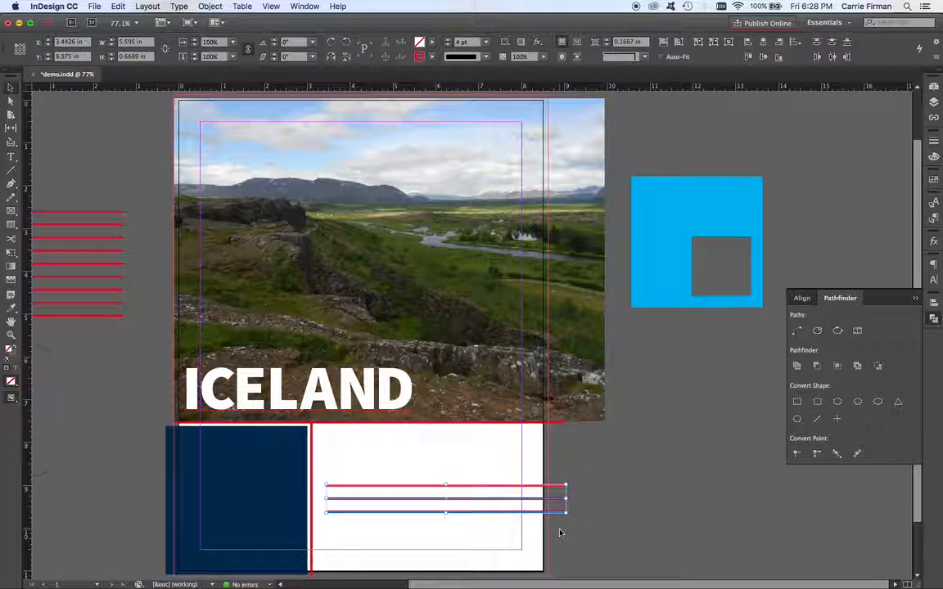
{"action": "key", "text": "shift+Left"}
{"action": "key", "text": "shift+Left"}
{"action": "key", "text": "shift+Right"}
{"action": "key", "text": "shift+Right"}
{"action": "left_click", "coordinate": [606, 535]}
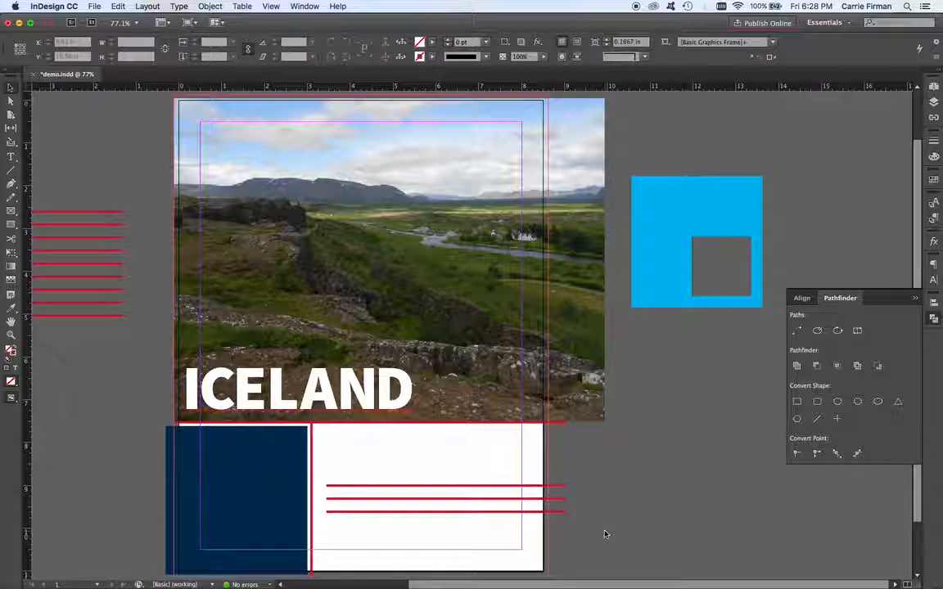
{"action": "key", "text": "alt+shift+super+v"}
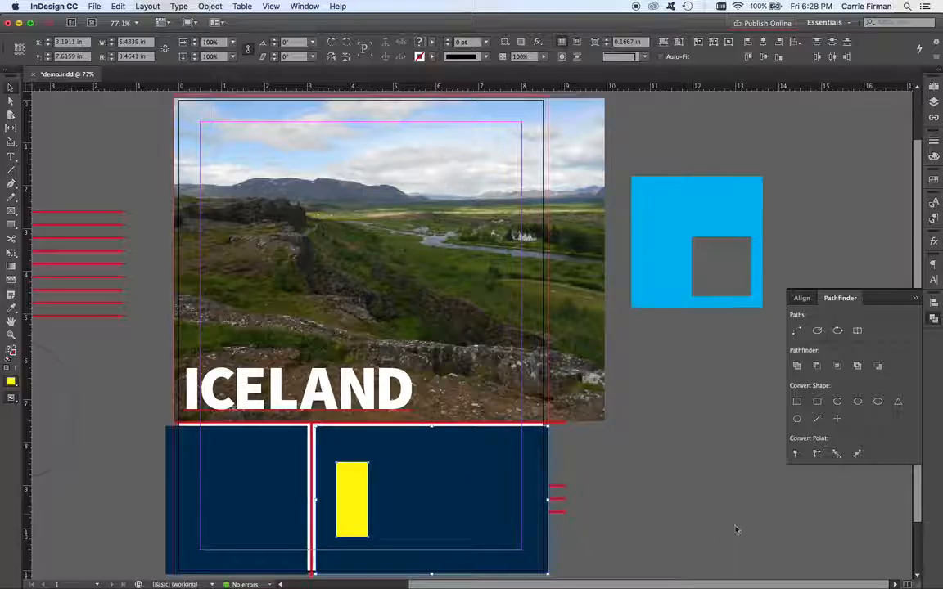
Step: Duplicate the yellow rectangle into a row of five bars across the navy panel
{"action": "left_click", "coordinate": [587, 469]}
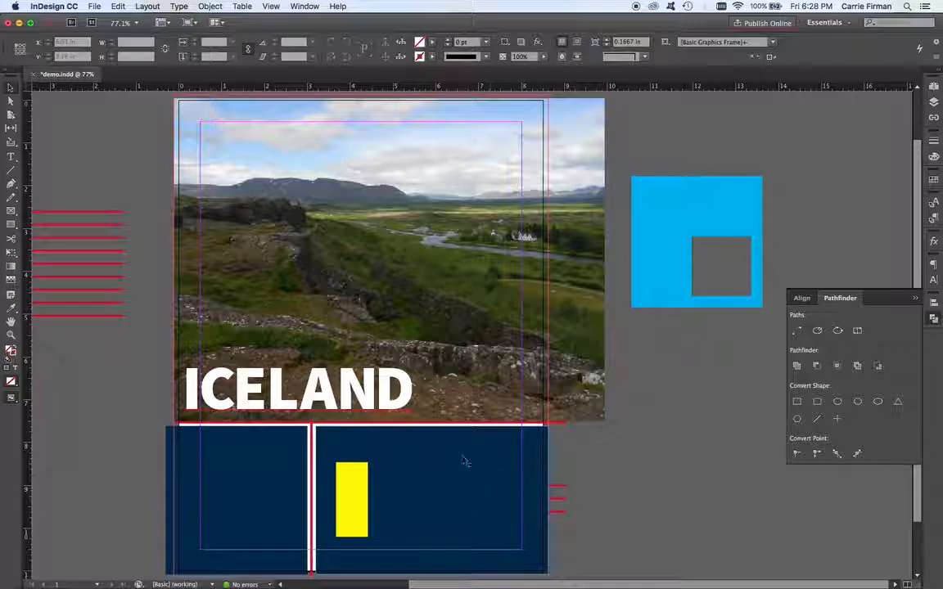
{"action": "left_click", "coordinate": [360, 524]}
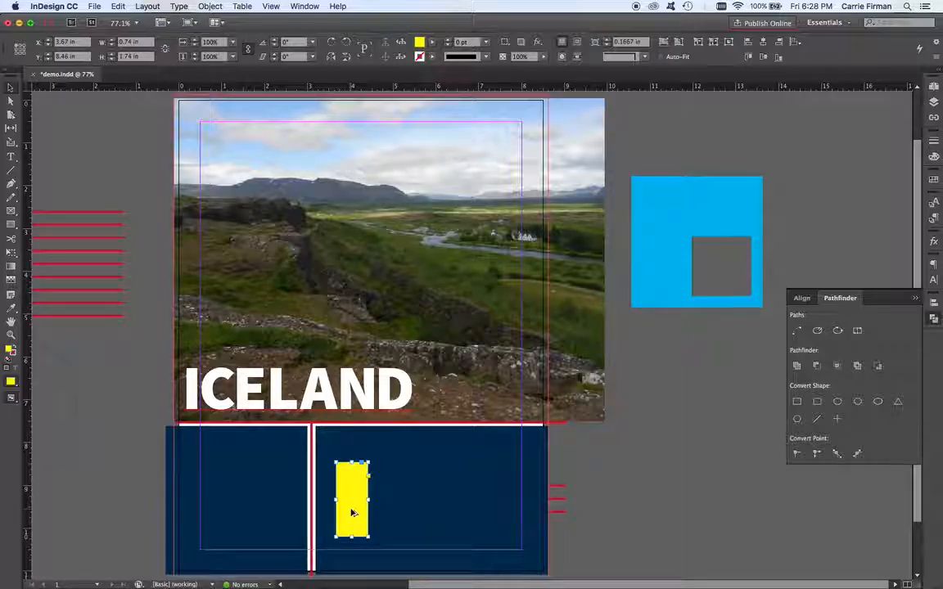
{"action": "left_click_drag", "start_coordinate": [351, 513], "coordinate": [426, 514]}
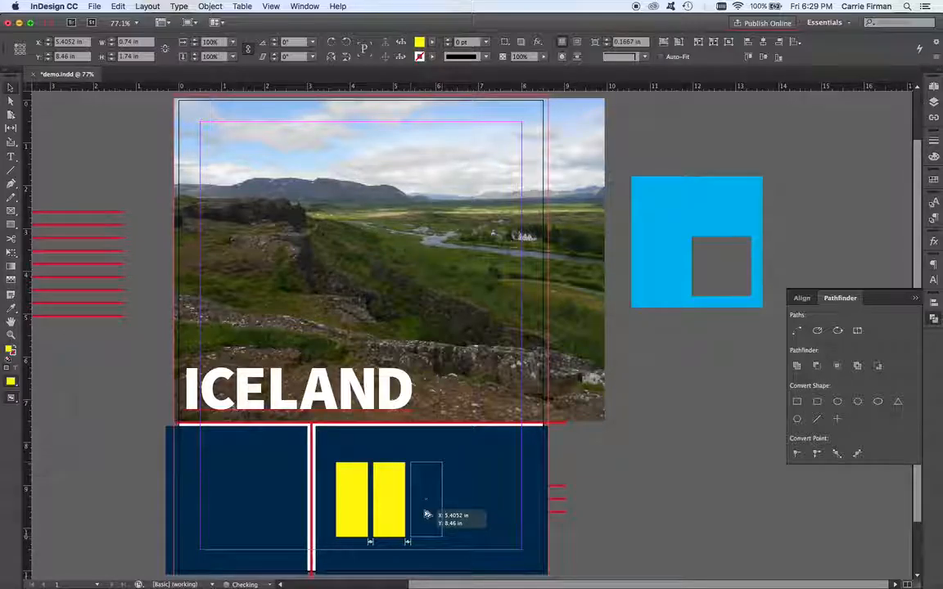
{"action": "left_click_drag", "start_coordinate": [426, 513], "coordinate": [511, 520]}
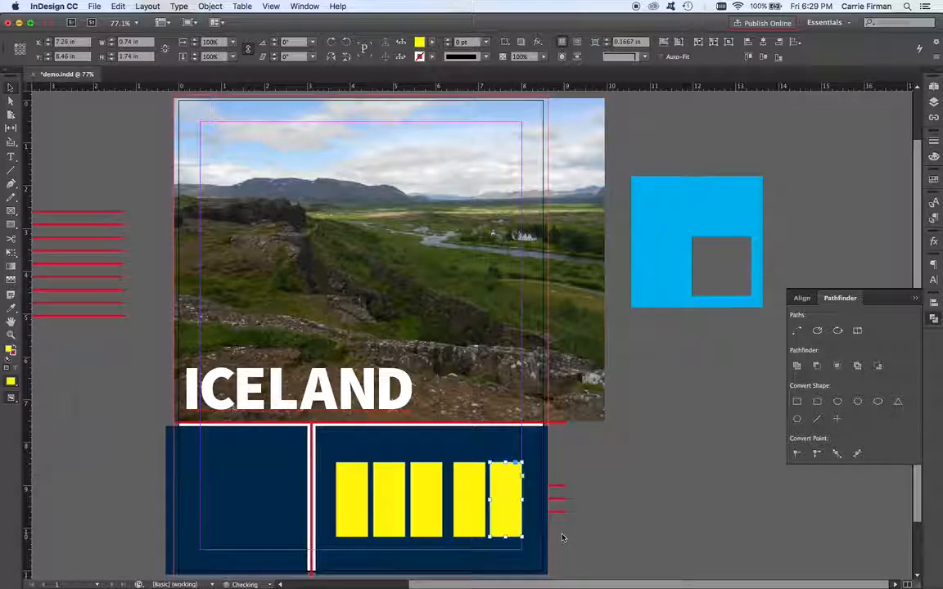
Step: Select all five yellow bars and distribute their horizontal centers evenly with the Align panel
{"action": "left_click", "coordinate": [467, 505], "text": "shift"}
{"action": "left_click", "coordinate": [420, 527], "text": "shift"}
{"action": "left_click", "coordinate": [398, 530], "text": "shift"}
{"action": "left_click", "coordinate": [353, 526], "text": "shift"}
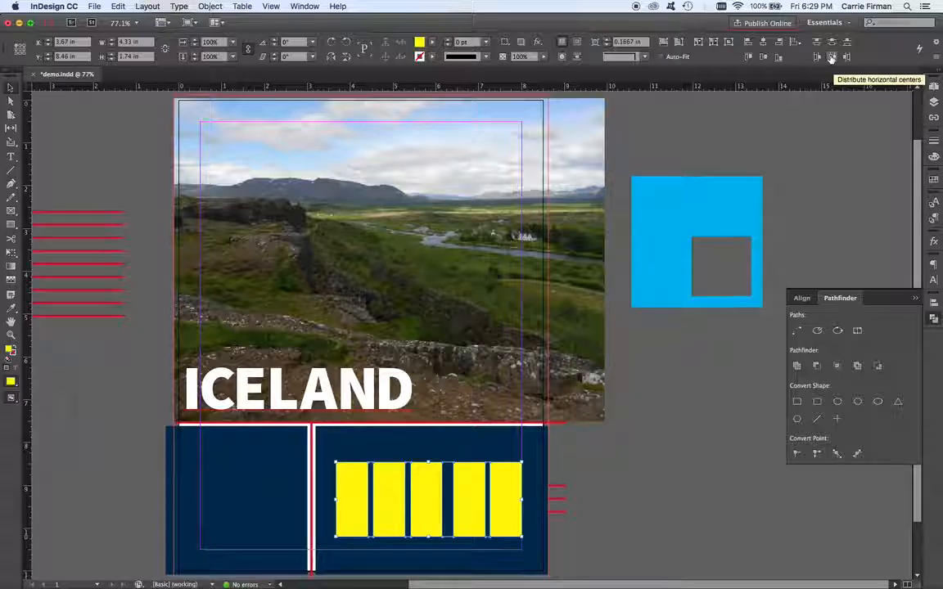
{"action": "left_click", "coordinate": [934, 305]}
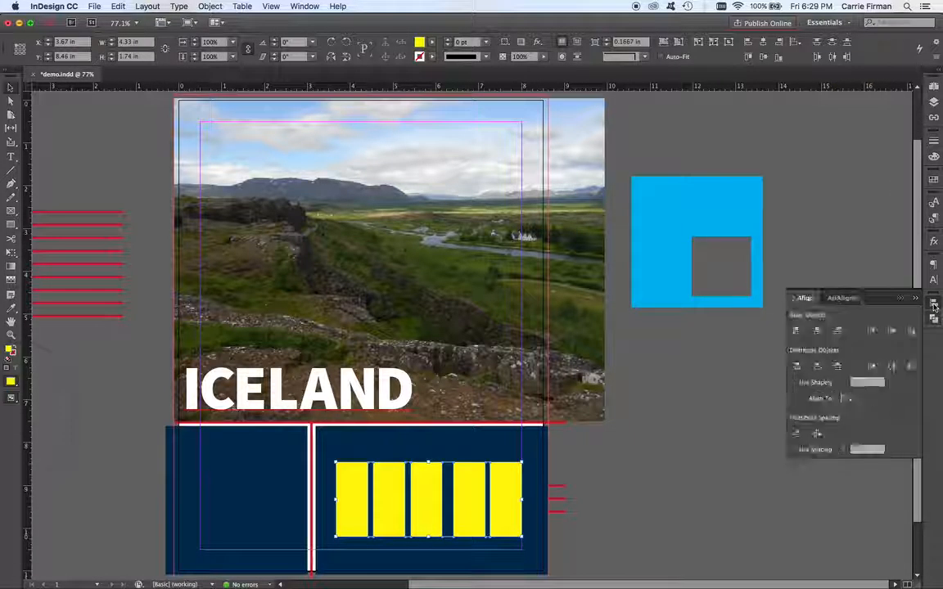
{"action": "left_click", "coordinate": [316, 6]}
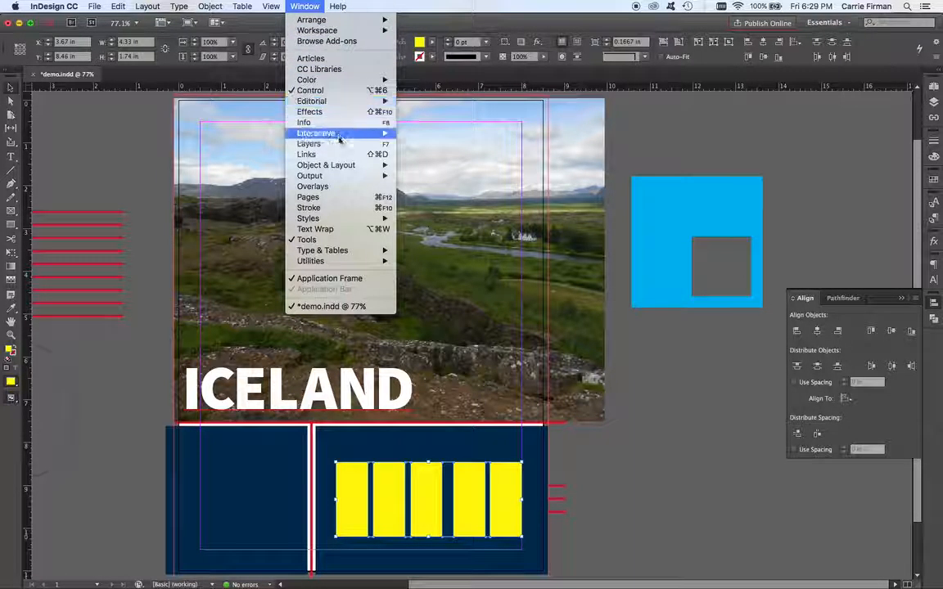
{"action": "mouse_move", "coordinate": [342, 165]}
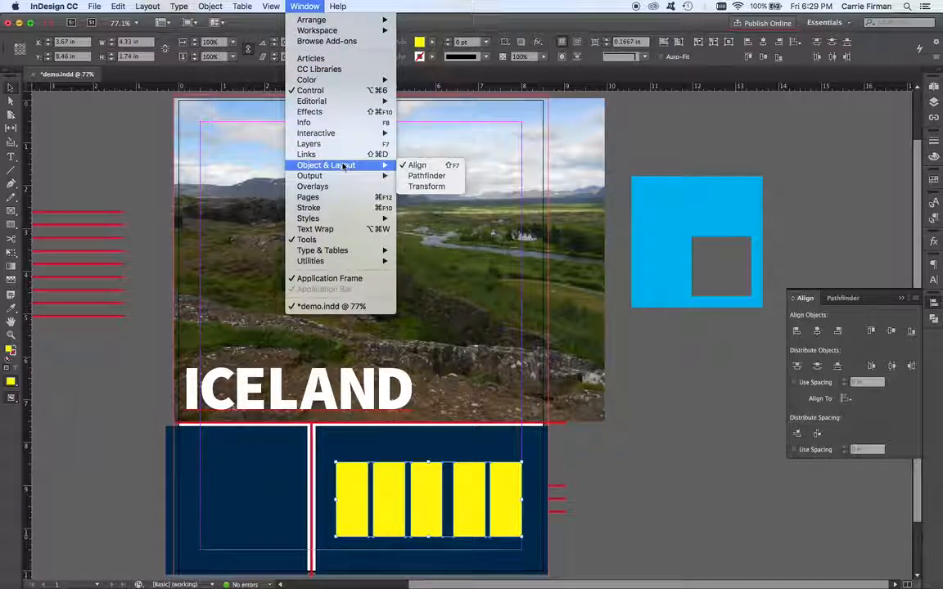
{"action": "left_click", "coordinate": [420, 166]}
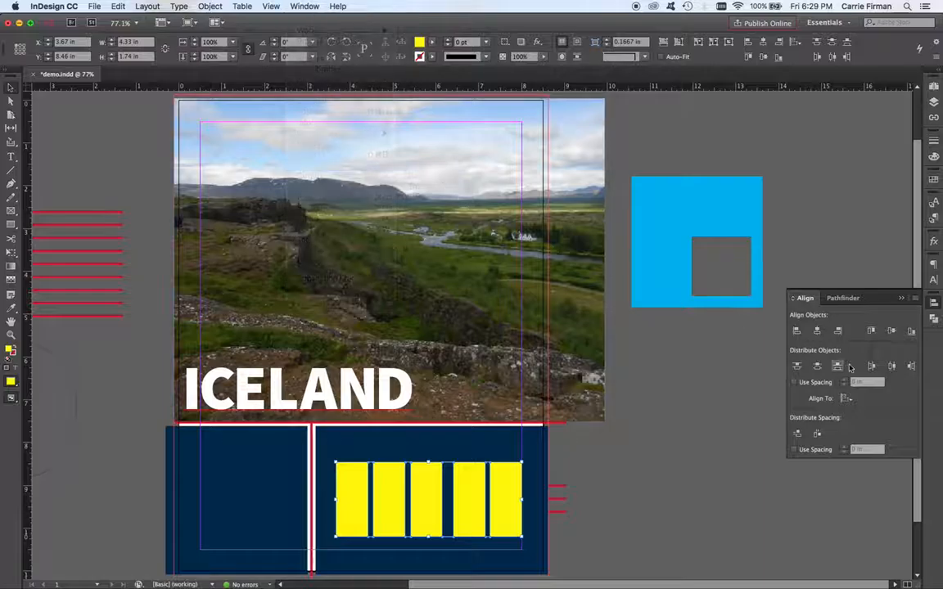
{"action": "left_click", "coordinate": [891, 368]}
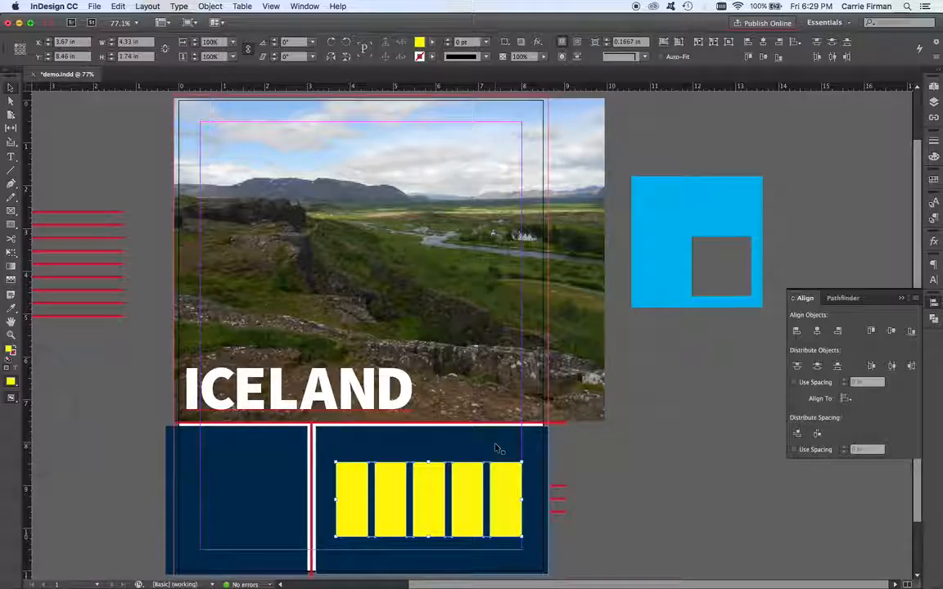
Step: Select the navy panel with the yellow bars and subtract the bars from it with Pathfinder Subtract
{"action": "left_click", "coordinate": [360, 509]}
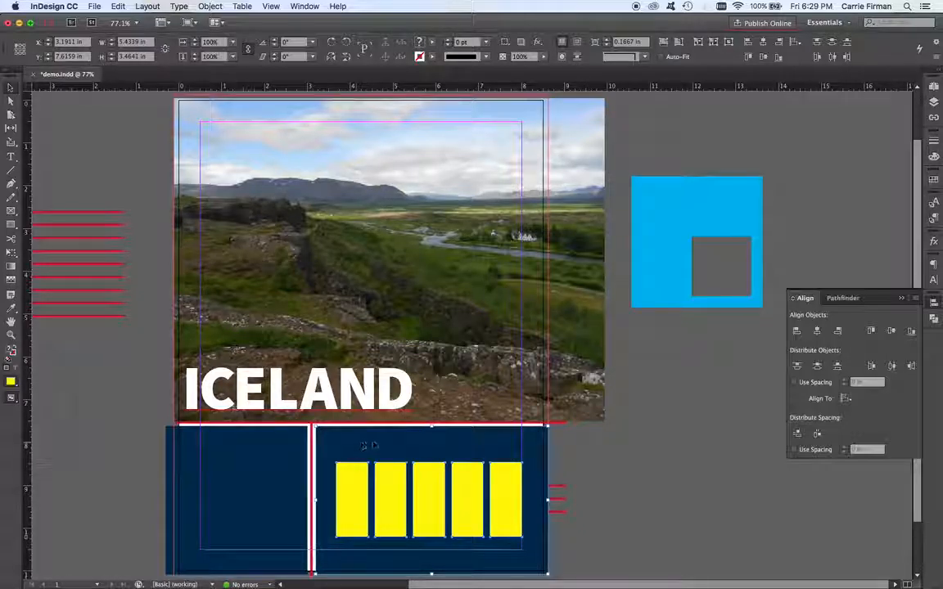
{"action": "left_click", "coordinate": [847, 299]}
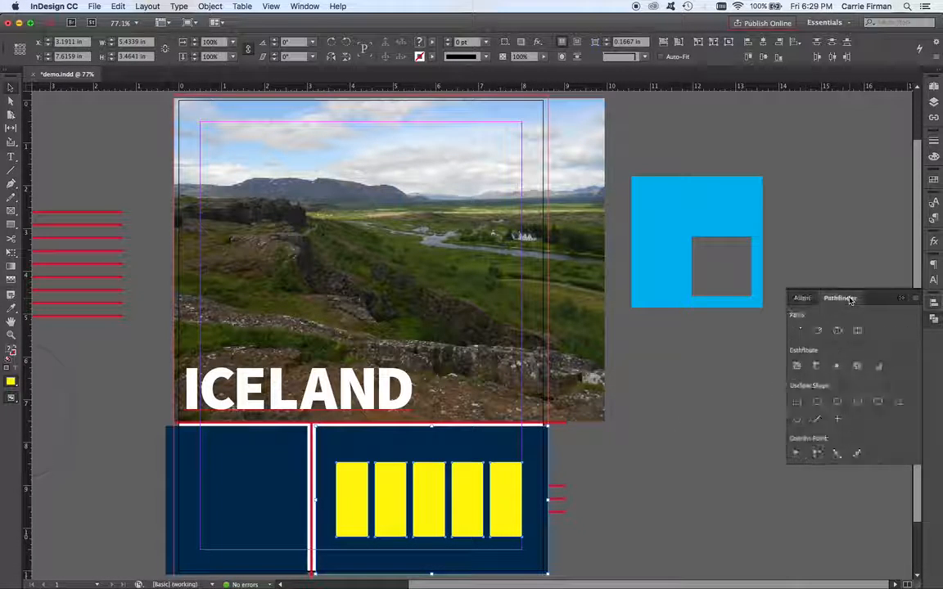
{"action": "left_click", "coordinate": [817, 366]}
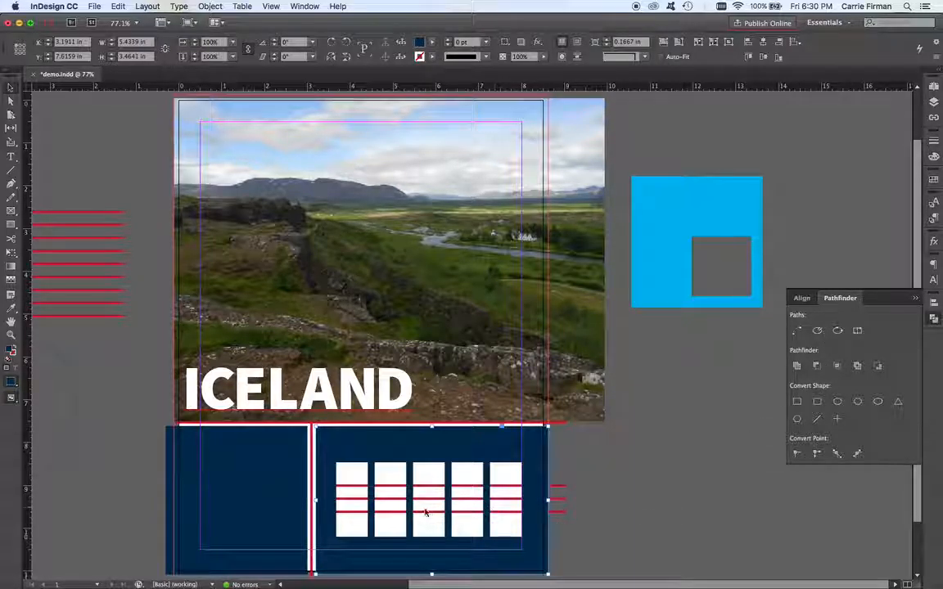
Step: Move the cut navy panel over the photo to preview the see-through holes, then undo the move
{"action": "left_click", "coordinate": [556, 480]}
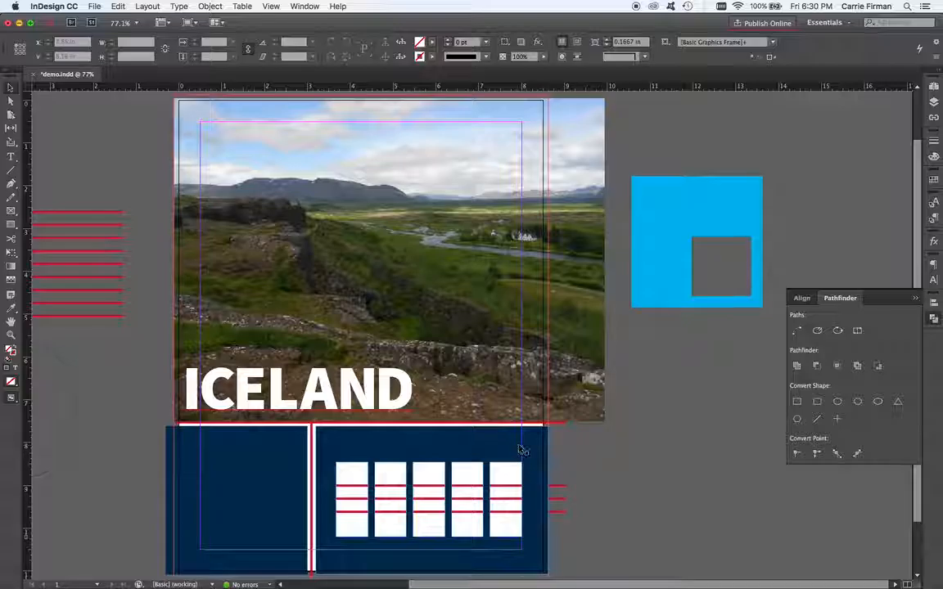
{"action": "left_click_drag", "start_coordinate": [520, 449], "coordinate": [489, 175]}
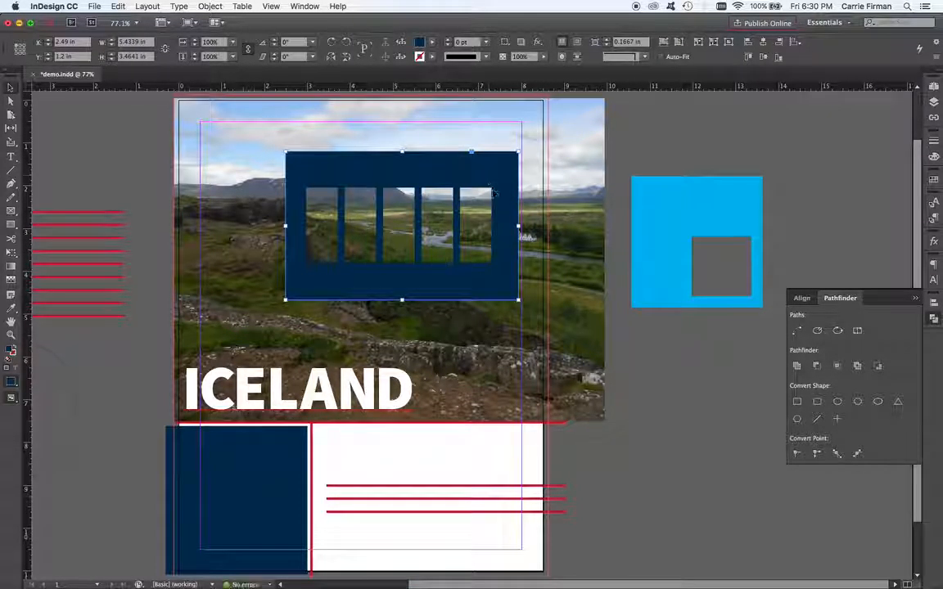
{"action": "left_click_drag", "start_coordinate": [499, 216], "coordinate": [509, 198]}
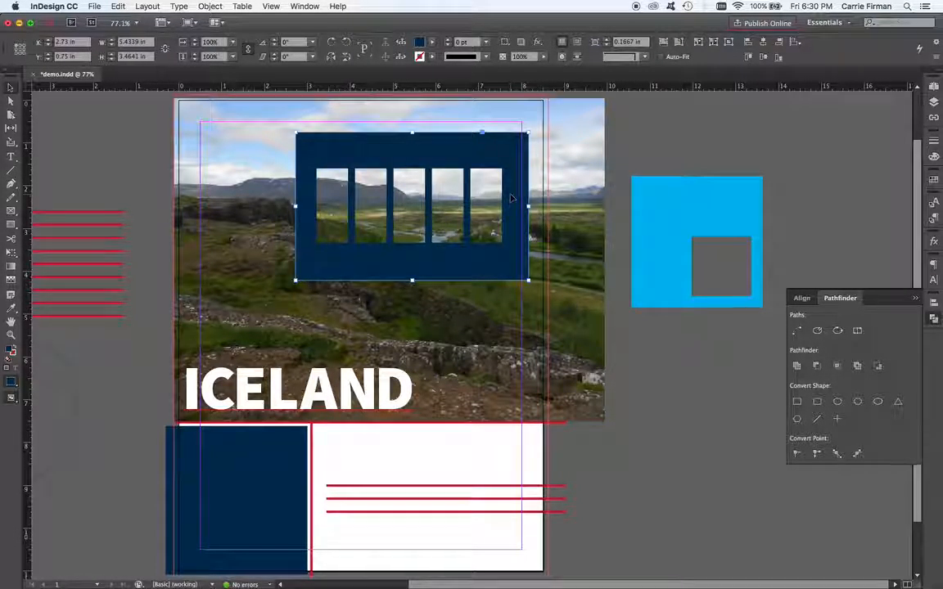
{"action": "key", "text": "cmd+z"}
{"action": "key", "text": "cmd+z"}
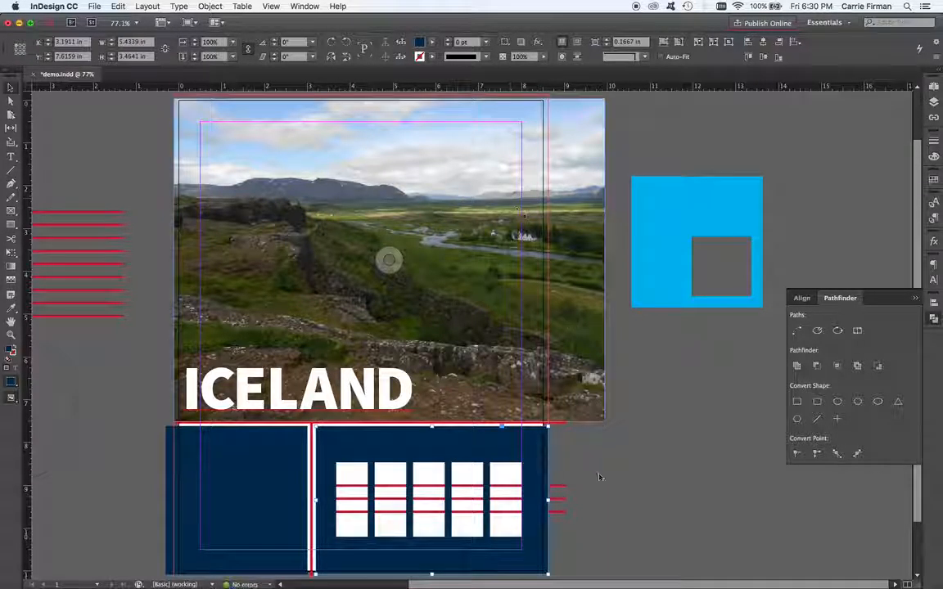
Step: Deselect everything and switch to Illustrator
{"action": "left_click", "coordinate": [606, 493]}
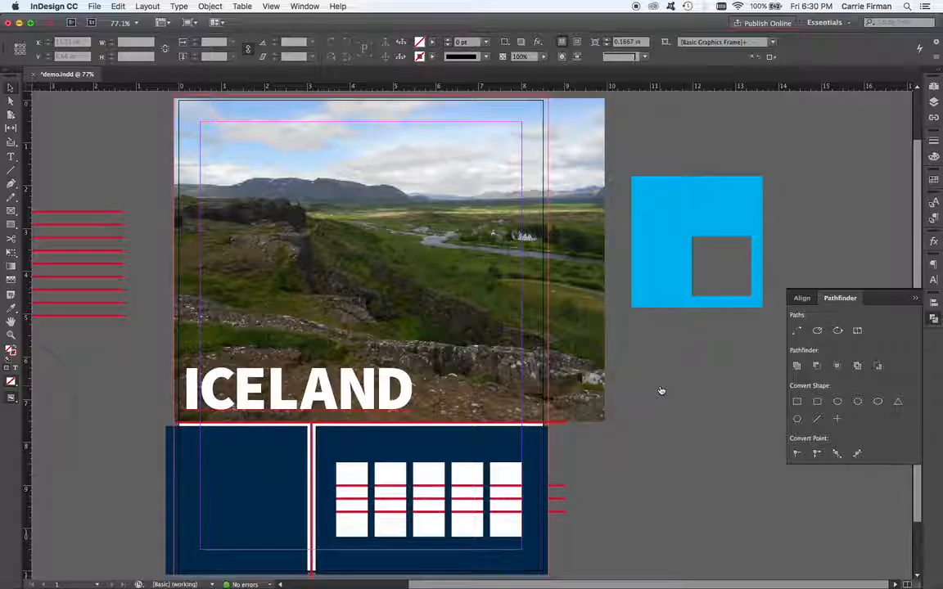
{"action": "key", "text": "super+Tab"}
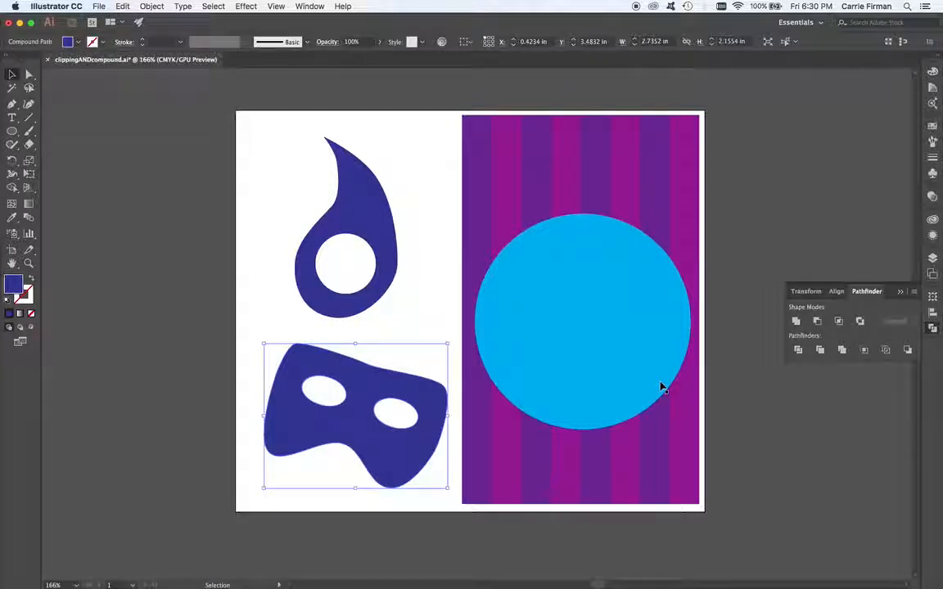